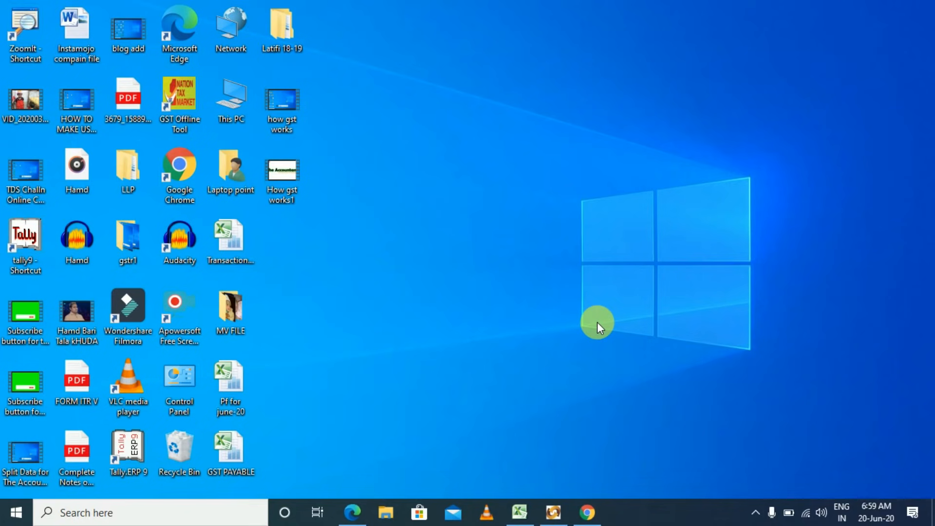
Bring the TDS DETAILS 18-19 & 2019-20 workbook to the front in Excel.
left_click(519, 512)
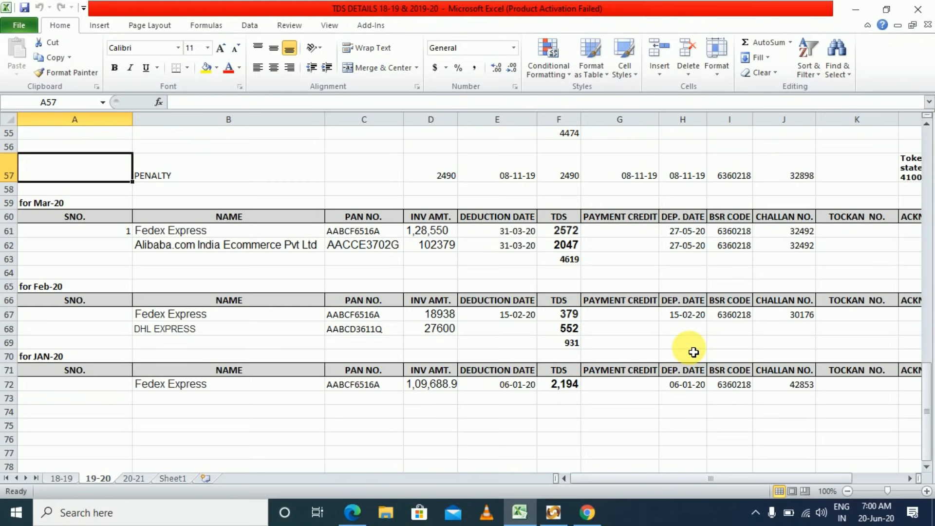
After reviewing the Jan–Mar 2020 deductions, switch to a new Chrome tab.
left_click(588, 512)
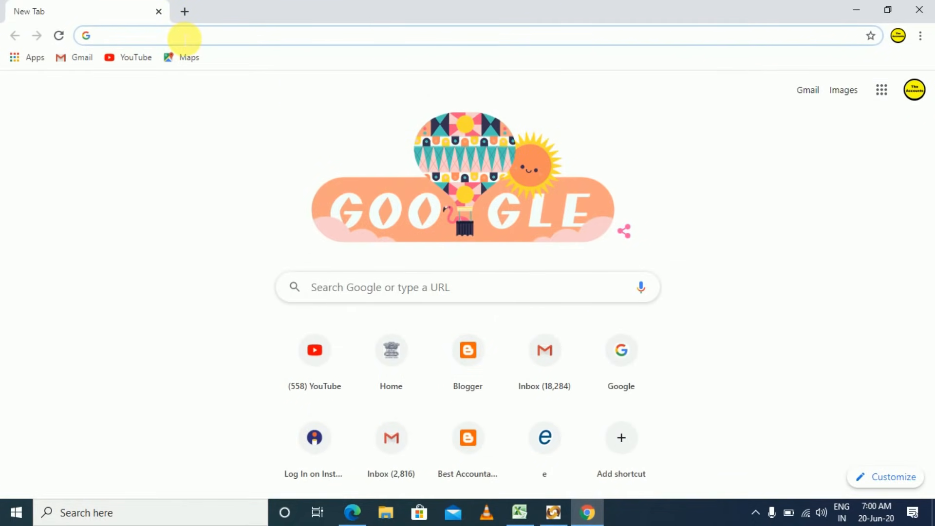
Search 'challan status', open the OLTAS TAN Based View, then close Chrome.
left_click(184, 38)
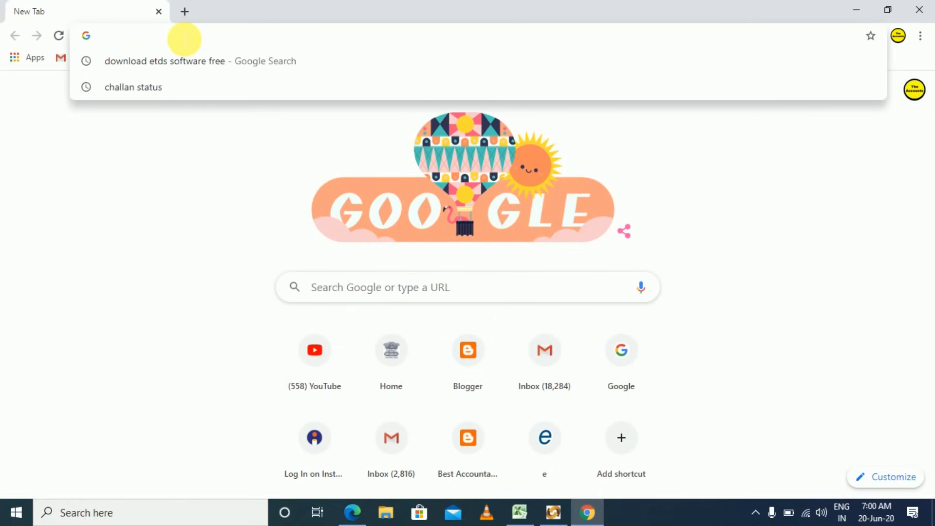
type("ch")
key("Return")
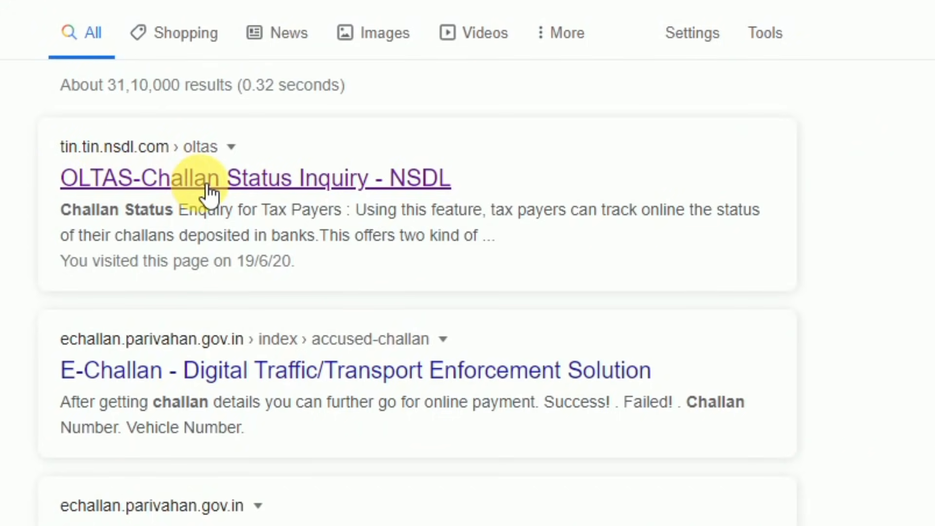
left_click(200, 183)
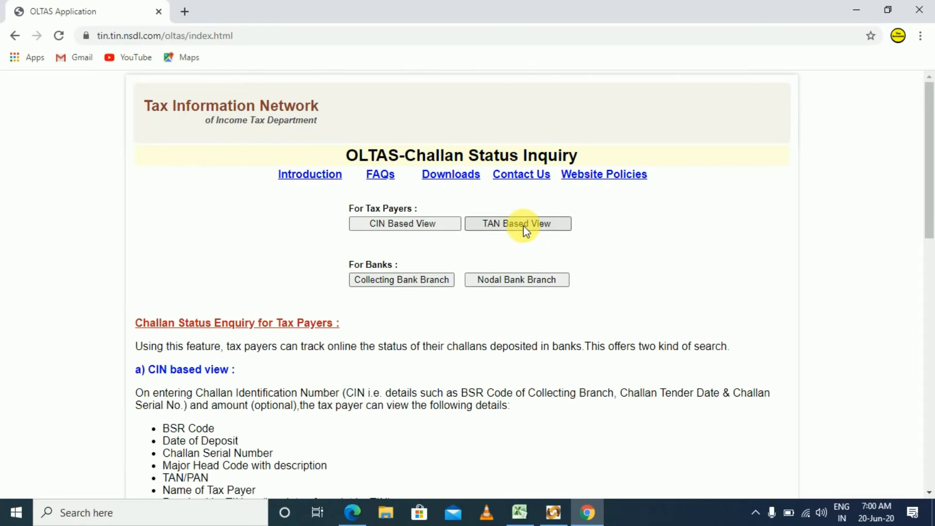
left_click(643, 253)
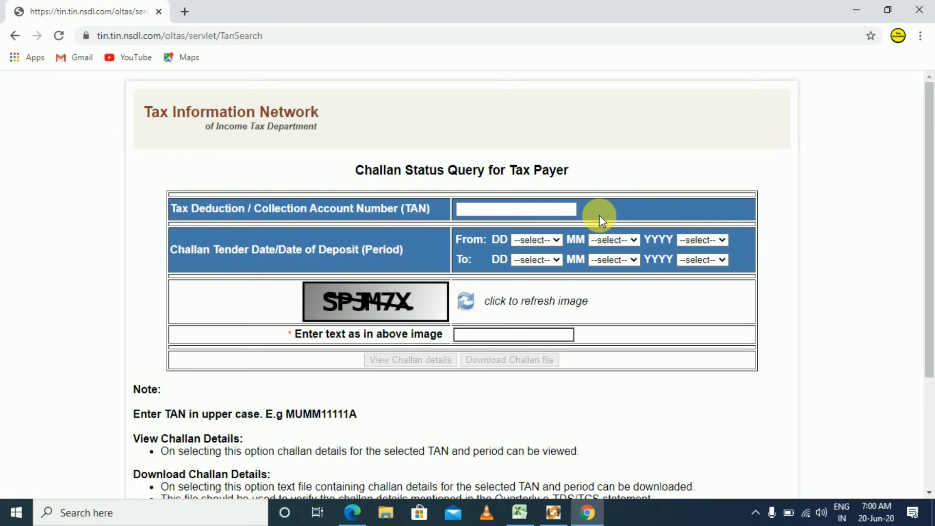
left_click(918, 15)
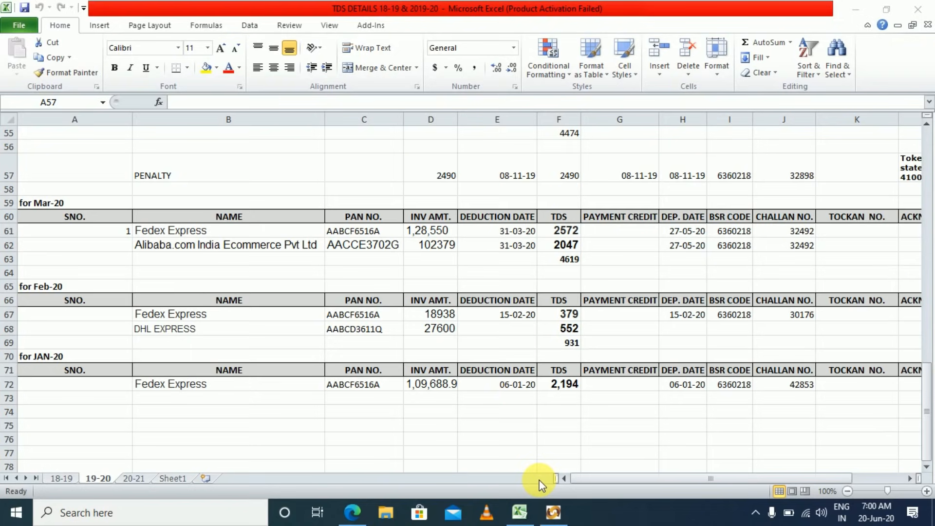
Switch to the Return Preparation Utility 3.2 start screen and drop down the Form No. list.
left_click(554, 512)
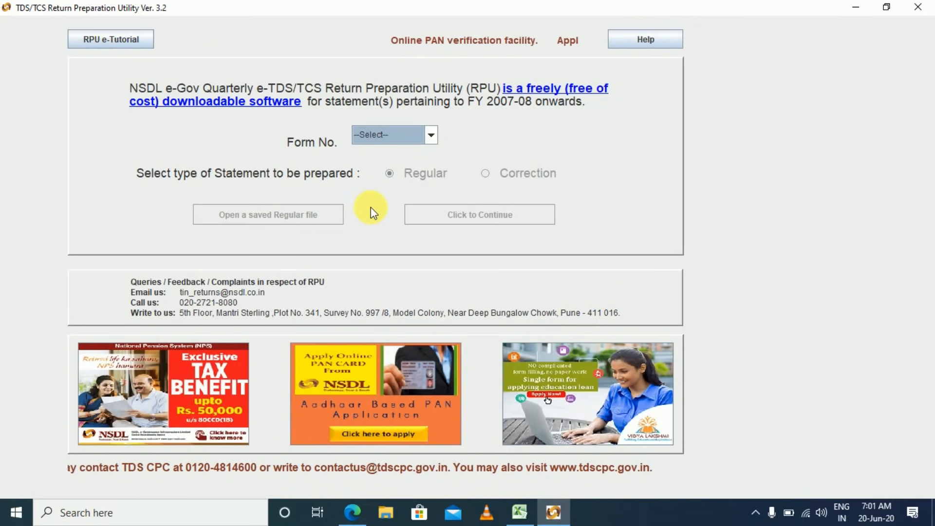
left_click(435, 133)
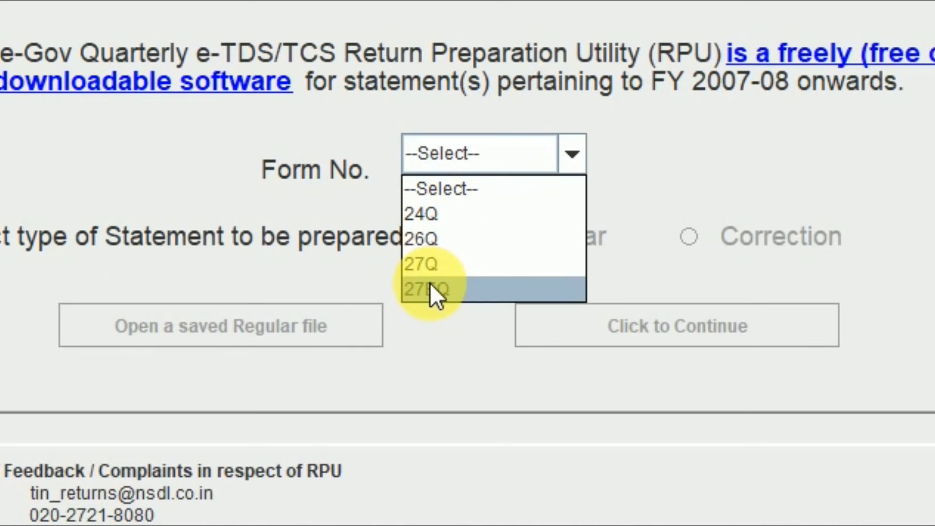
Choose form 26Q with Regular statement type and continue to the blank form.
left_click(431, 244)
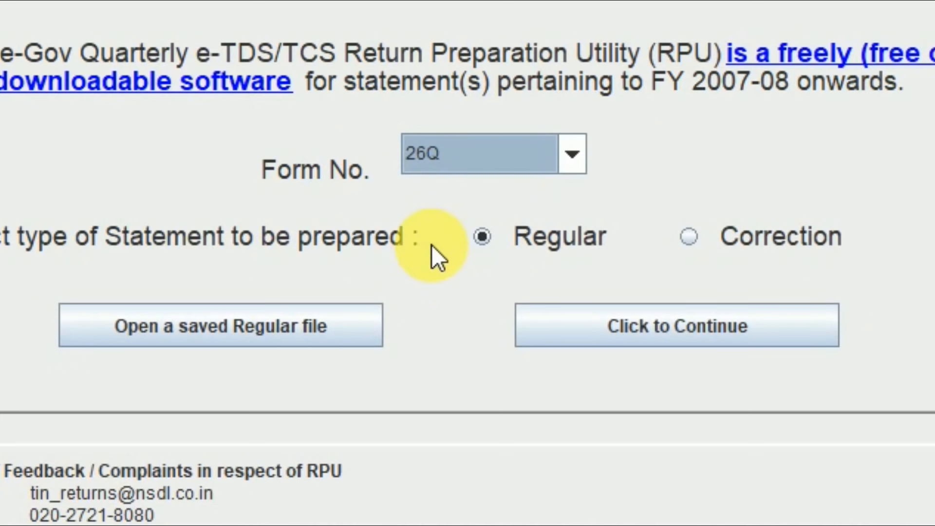
left_click(460, 163)
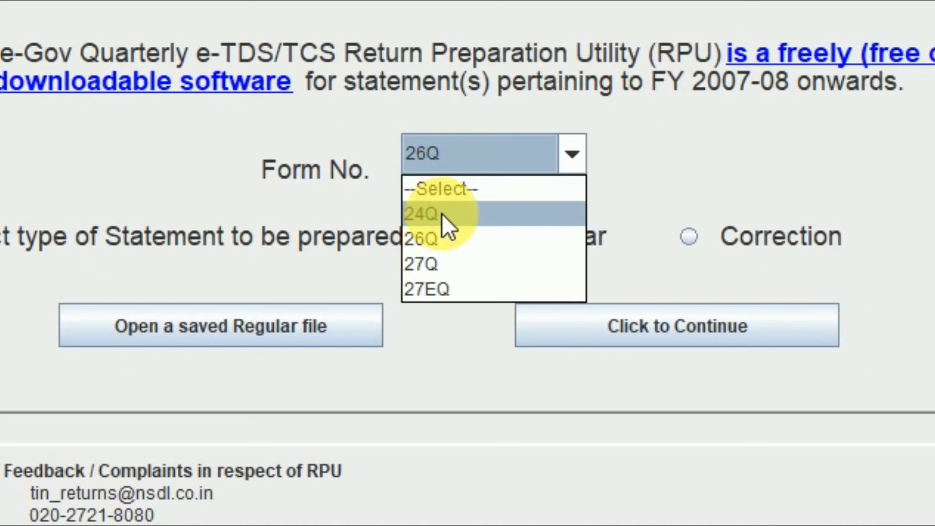
left_click(434, 239)
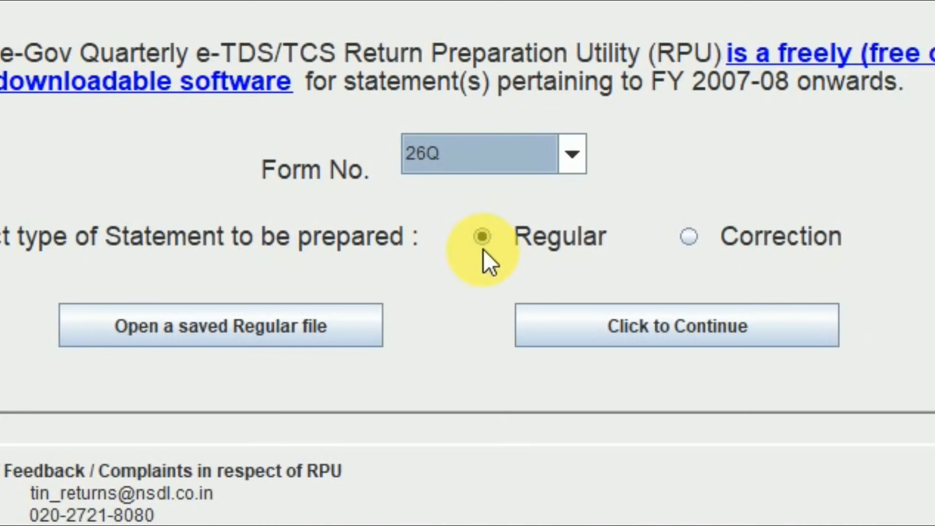
left_click(679, 328)
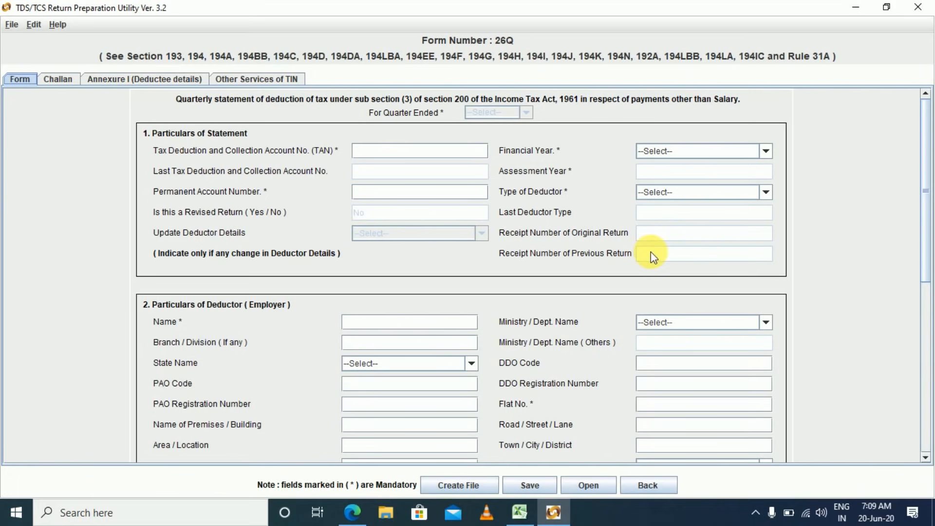
left_click_drag(926, 190, 919, 278)
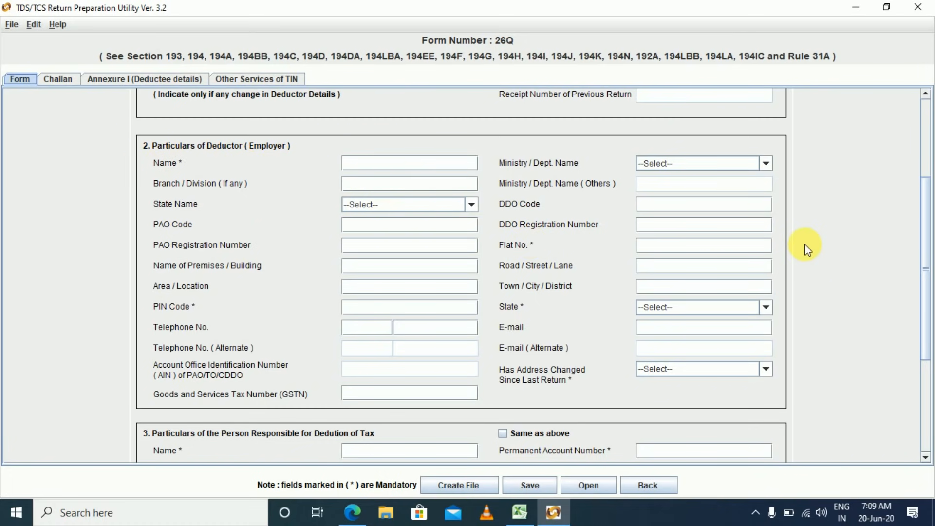
left_click_drag(931, 274, 920, 360)
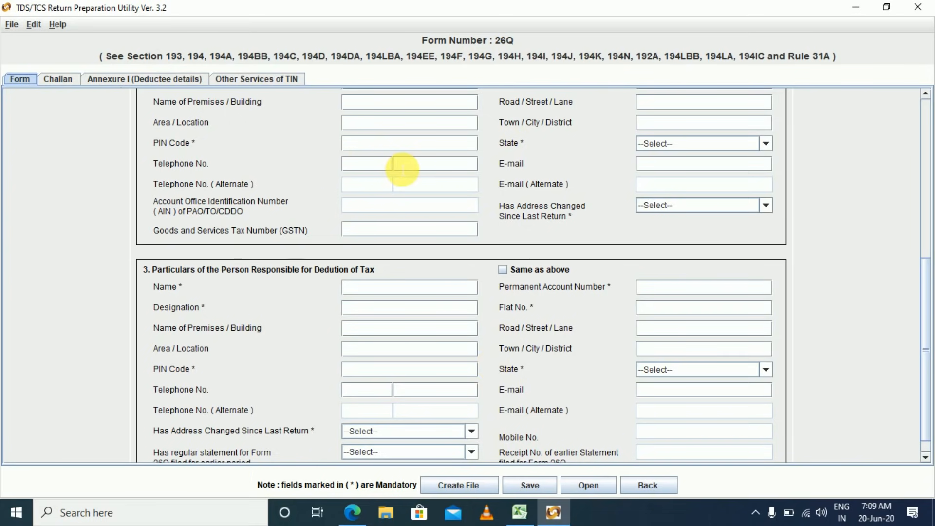
mouse_move(403, 169)
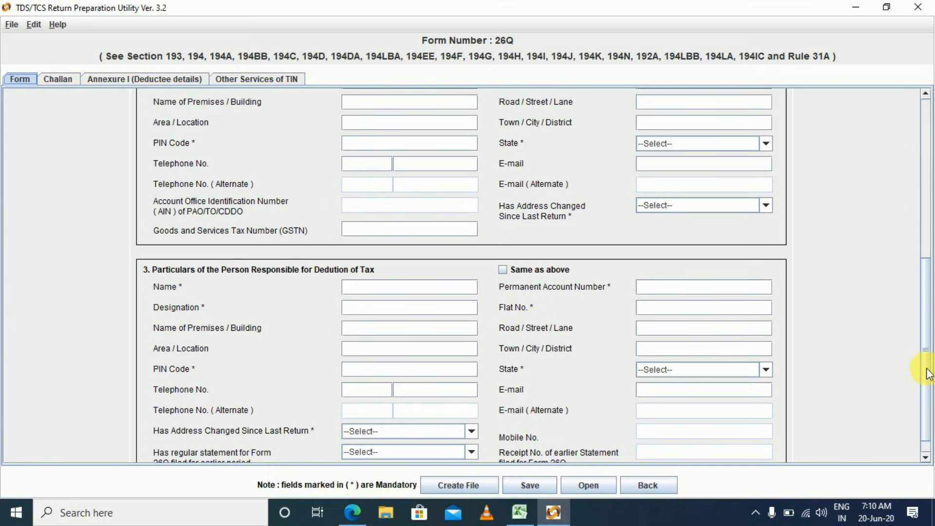
left_click_drag(928, 374, 929, 156)
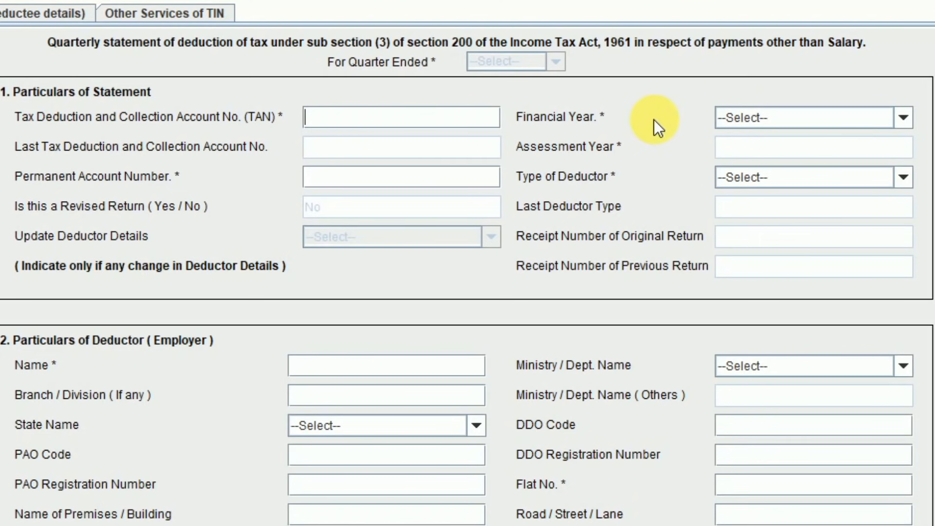
left_click(324, 185)
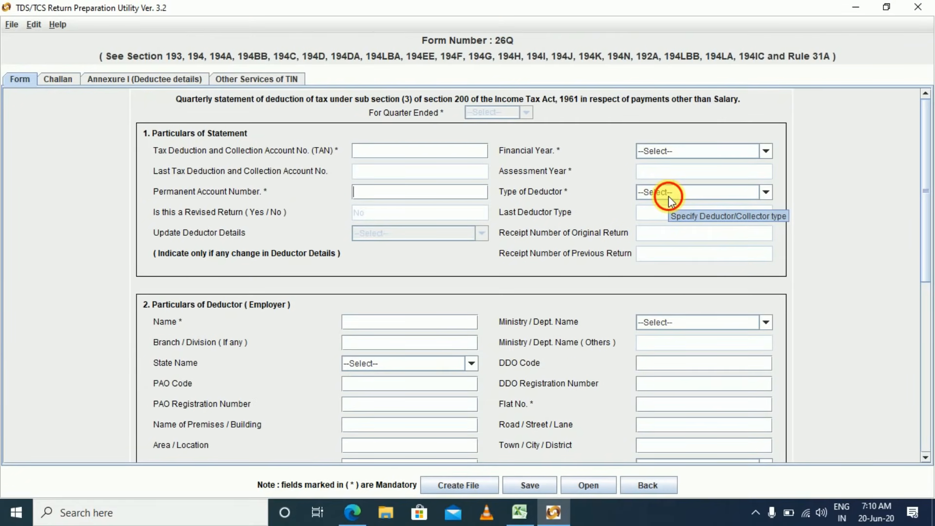
left_click(669, 197)
left_click_drag(763, 239, 759, 280)
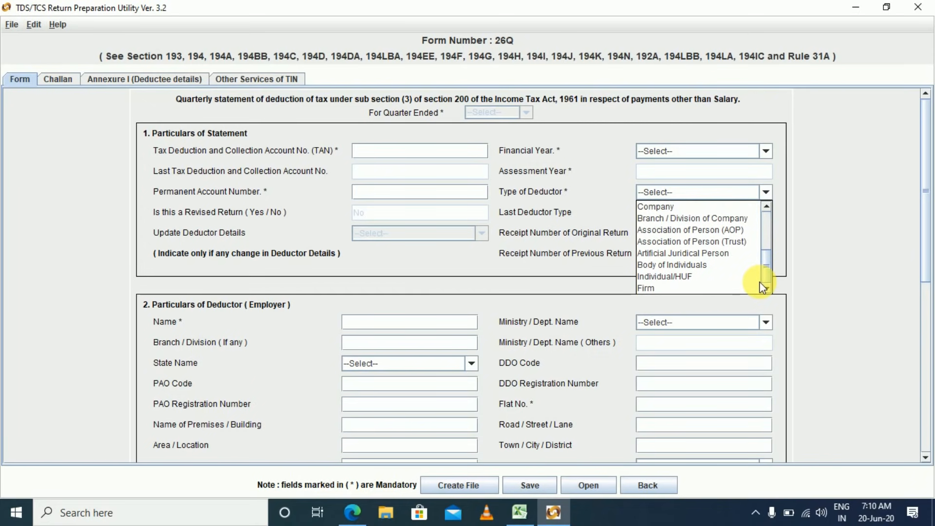
left_click(558, 271)
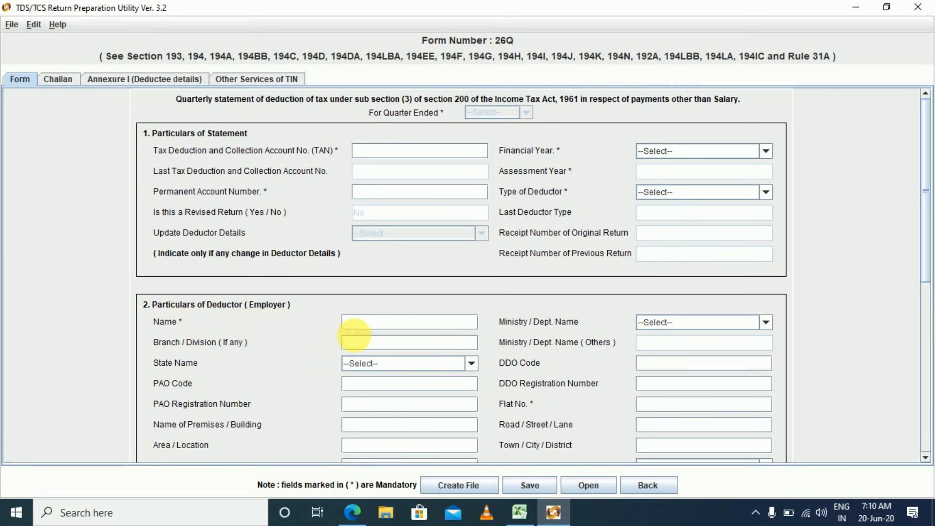
left_click(368, 326)
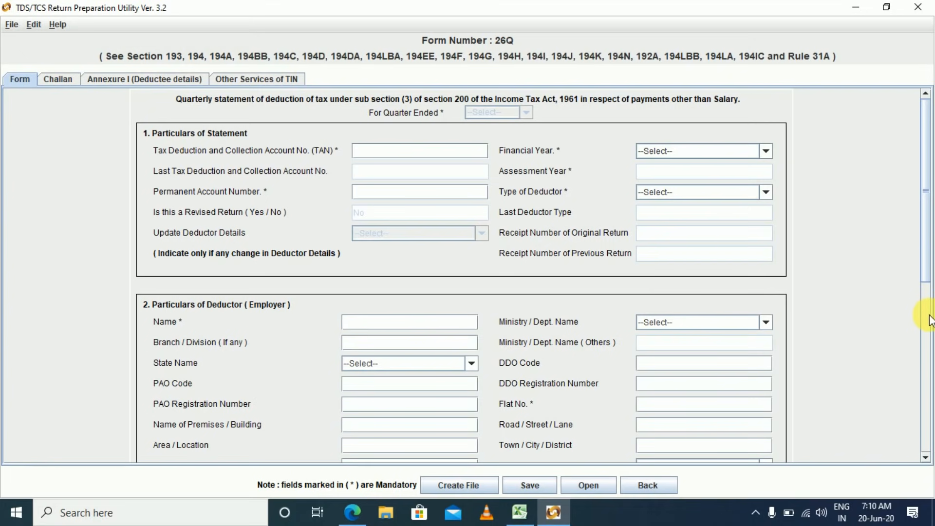
scroll(925, 269, "down", 3)
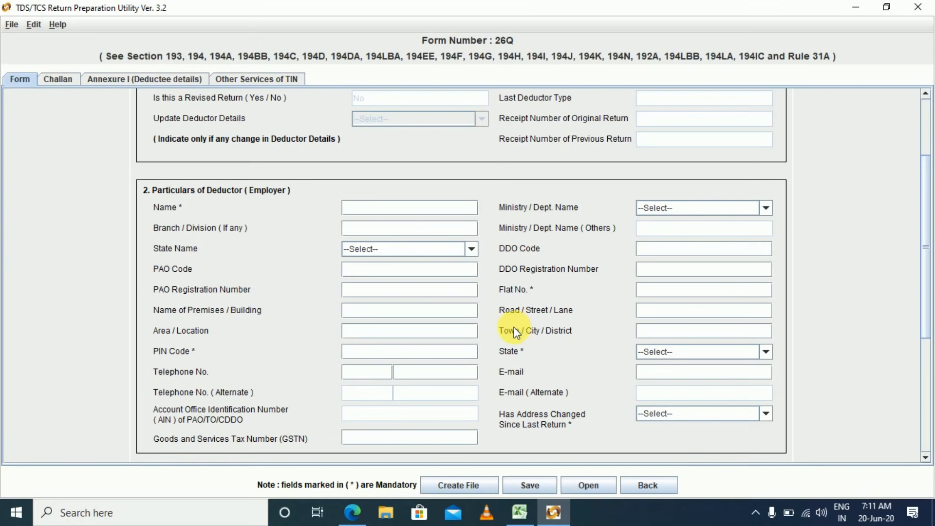
scroll(926, 181, "up", 3)
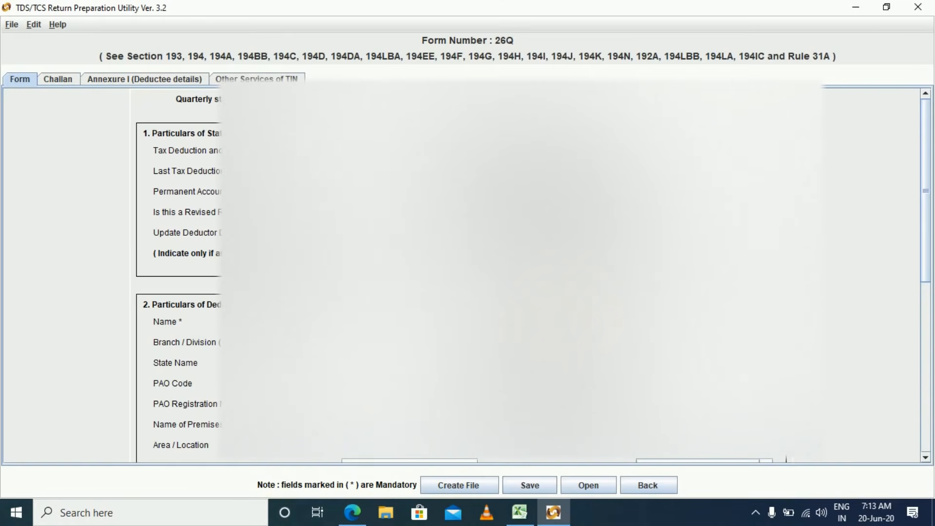
Scroll through the Q3 Form 27A PDF to check quarter, financial year and deductor type.
scroll(924, 388, "down", 5)
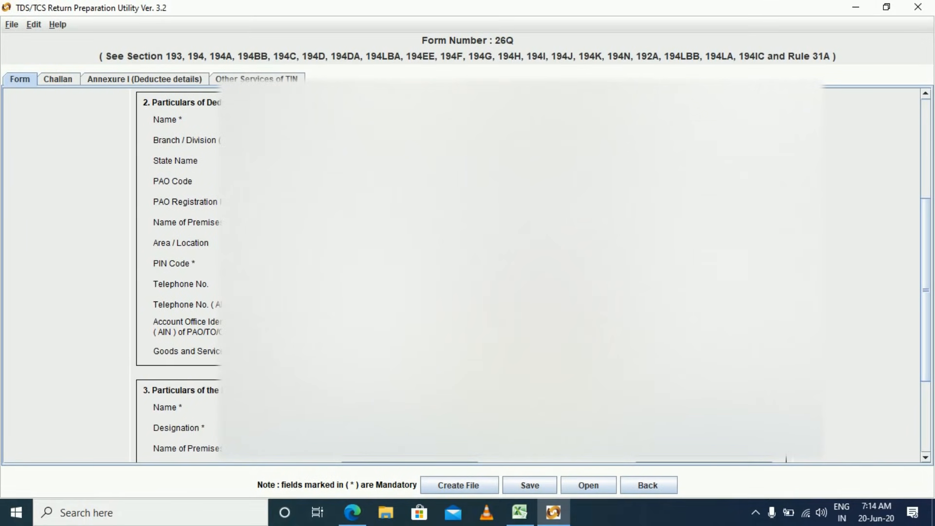
scroll(62, 218, "down", 4)
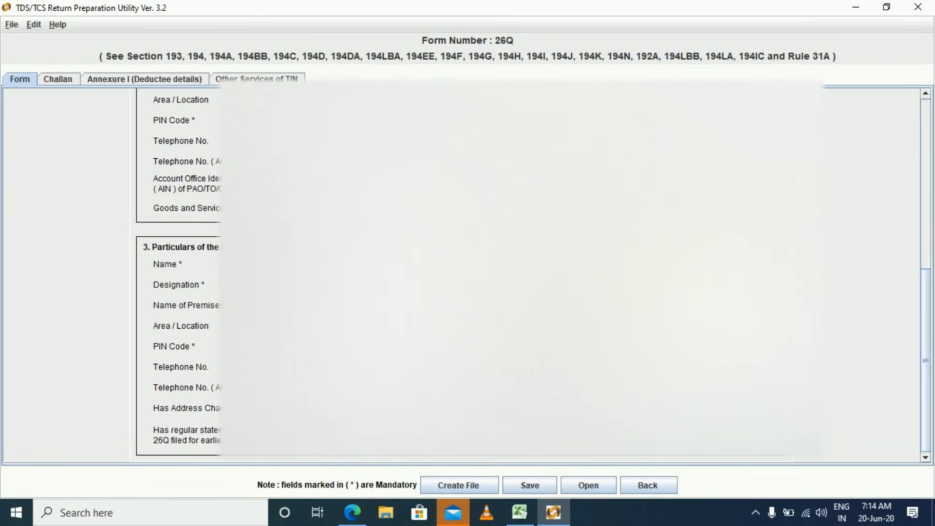
left_click_drag(926, 361, 928, 192)
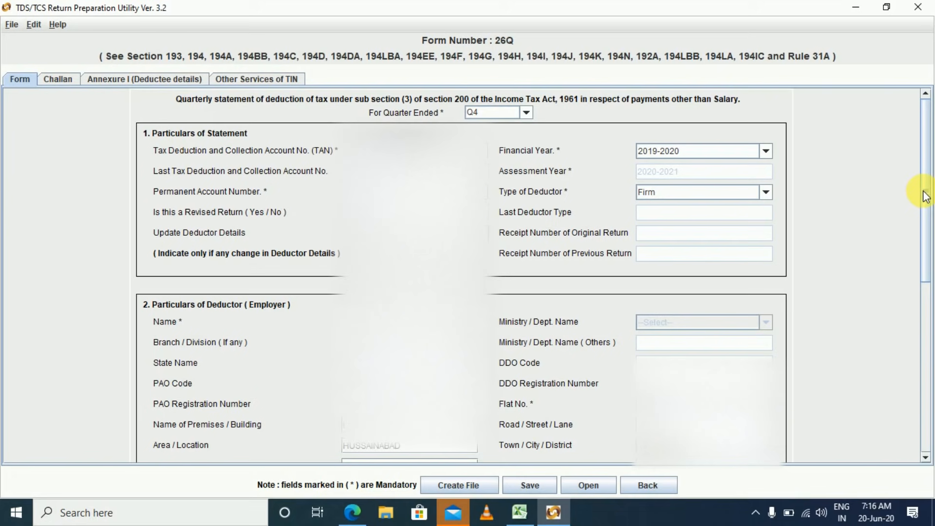
Scroll through the filled deductor details and move on to the empty Challan sheet.
left_click_drag(925, 194, 925, 267)
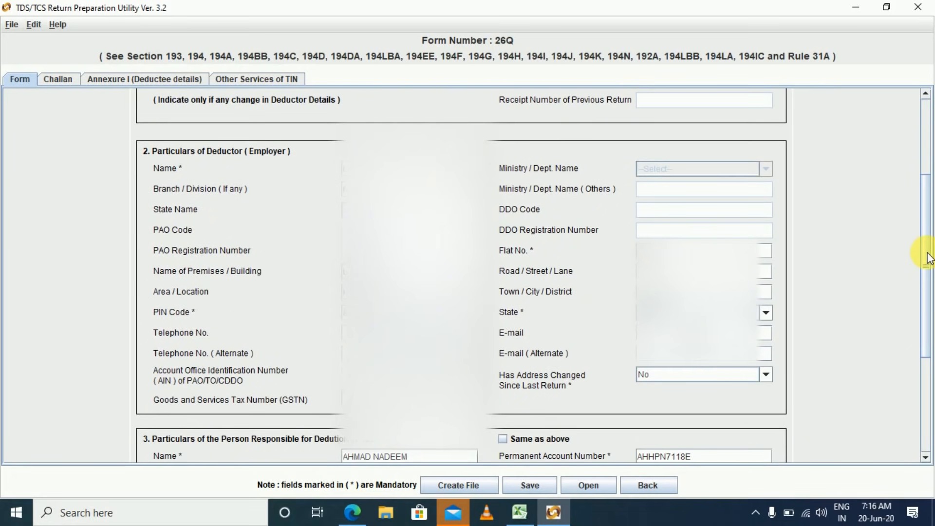
left_click_drag(928, 260, 927, 361)
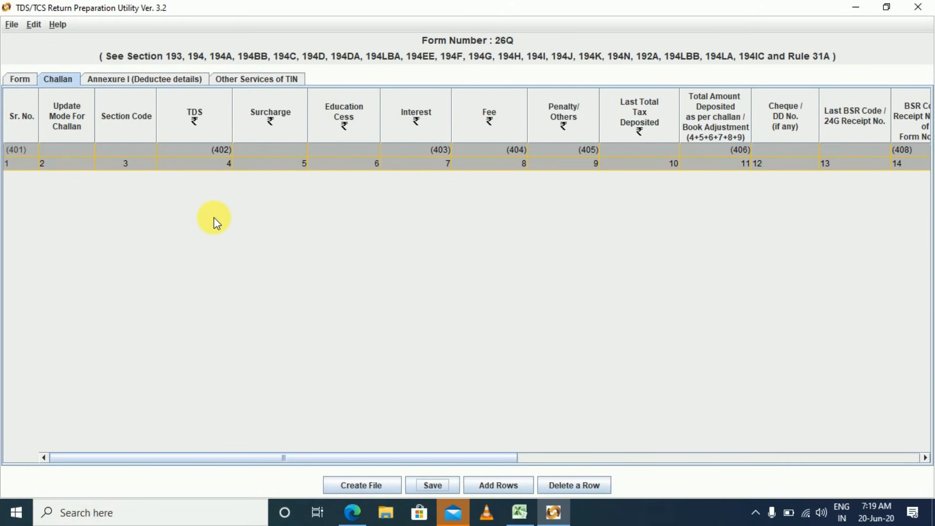
key("alt+Tab")
key("alt+Tab")
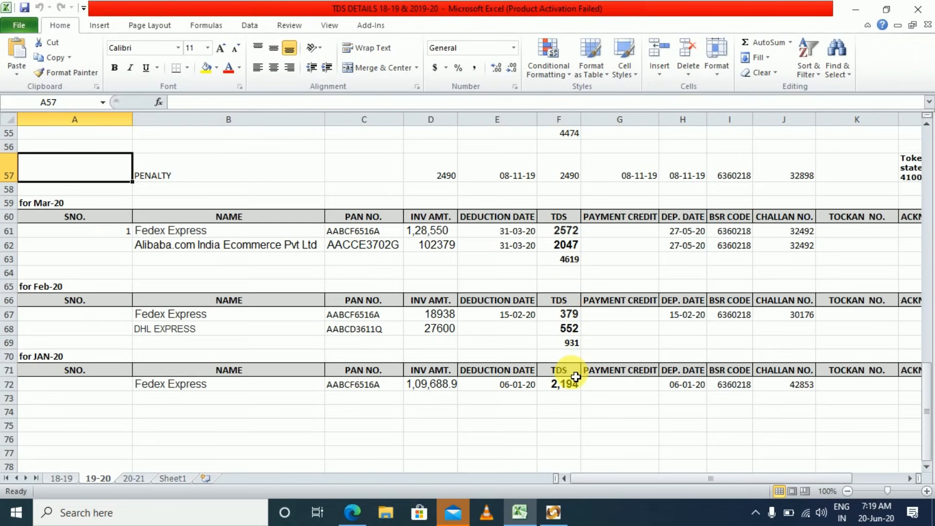
Add 3 rows to the challan table.
key("alt+Tab")
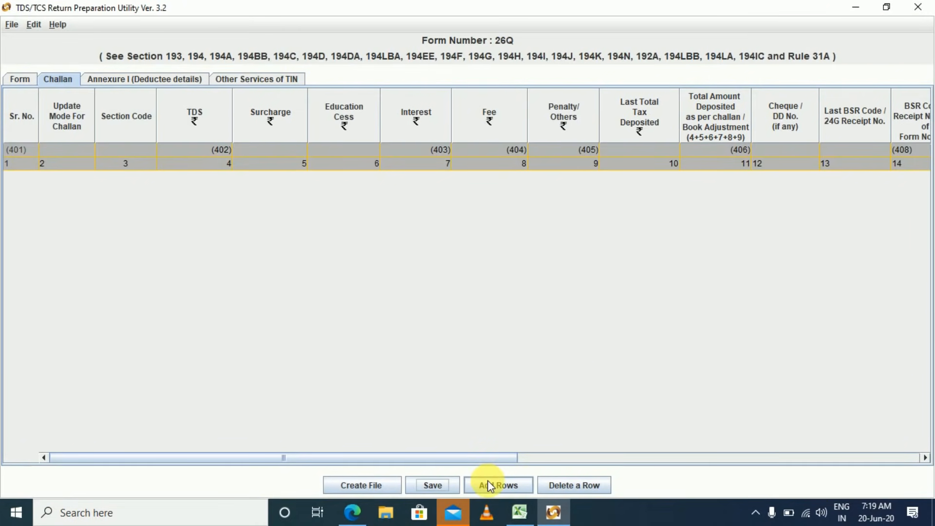
left_click(493, 485)
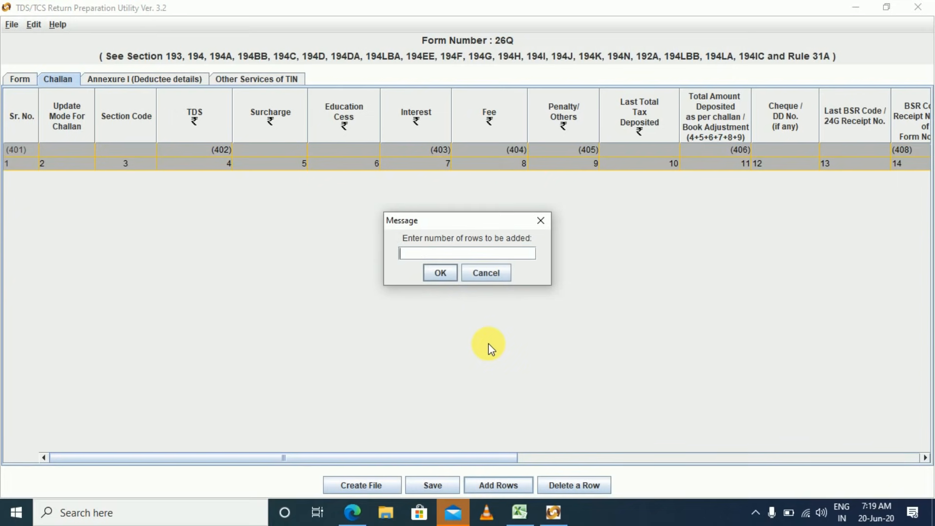
type("3")
key("Return")
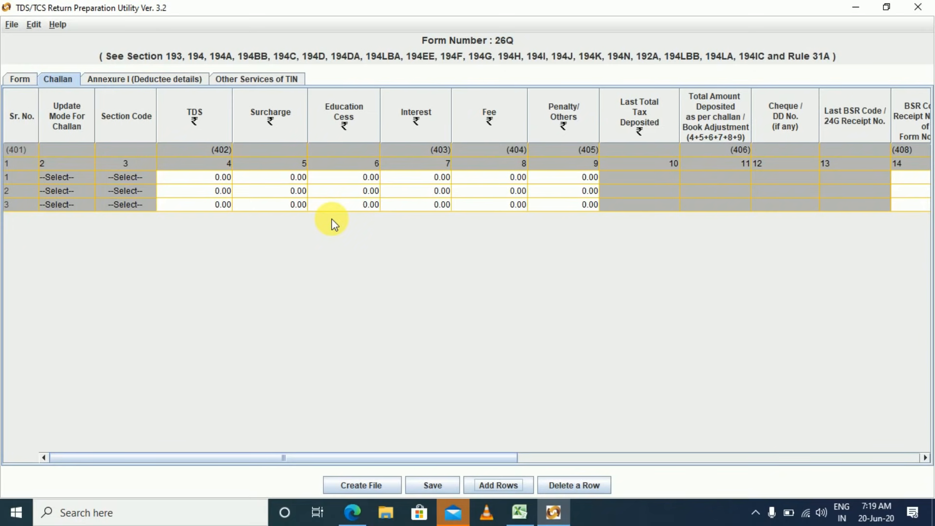
Enter TDS 2194 for challan row 1 and select its BSR Code cell.
key("alt+Tab")
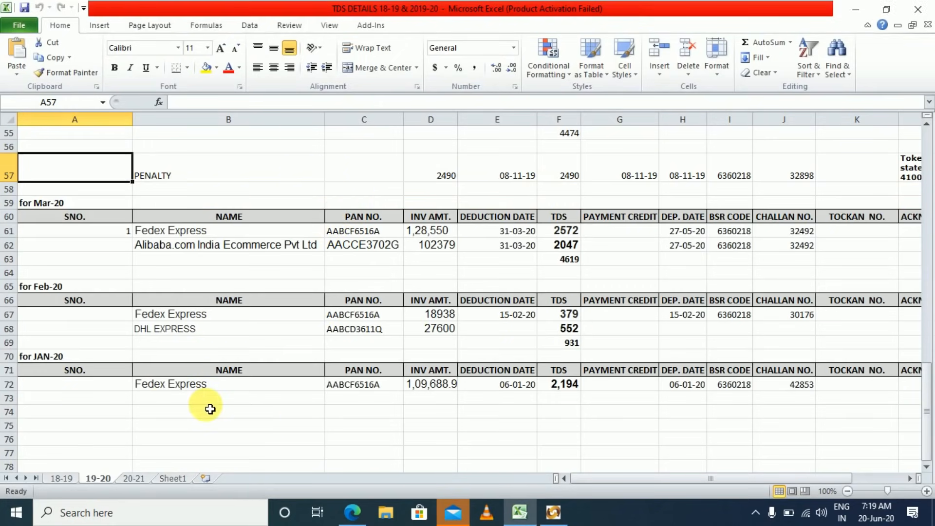
key("ctrl+End")
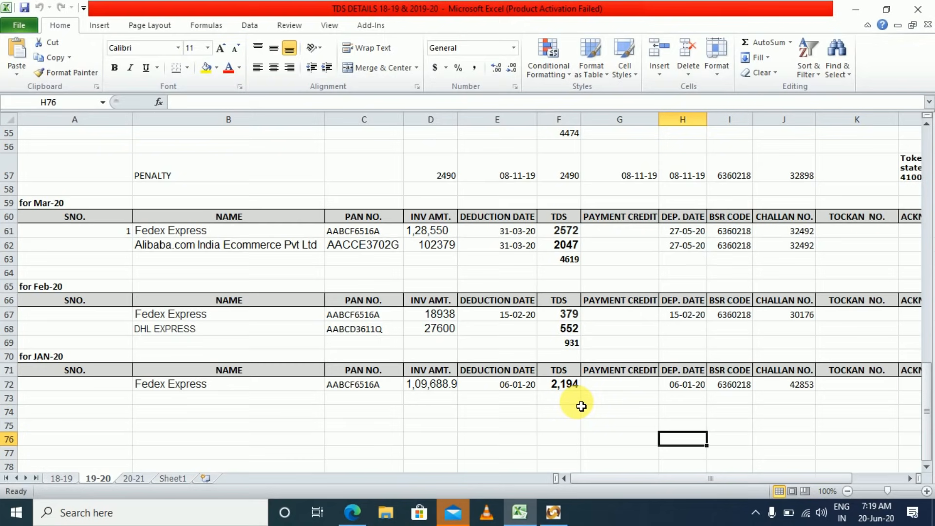
key("alt+Tab")
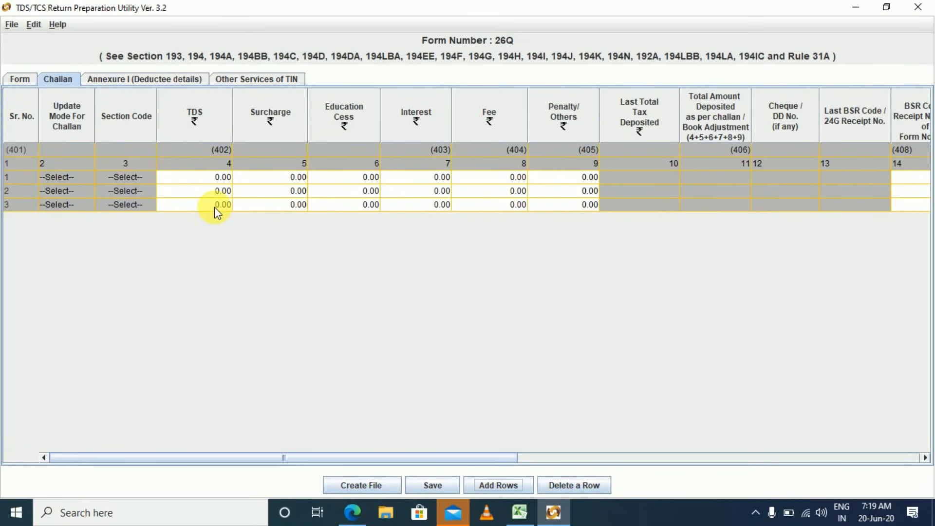
left_click(217, 181)
type("2194")
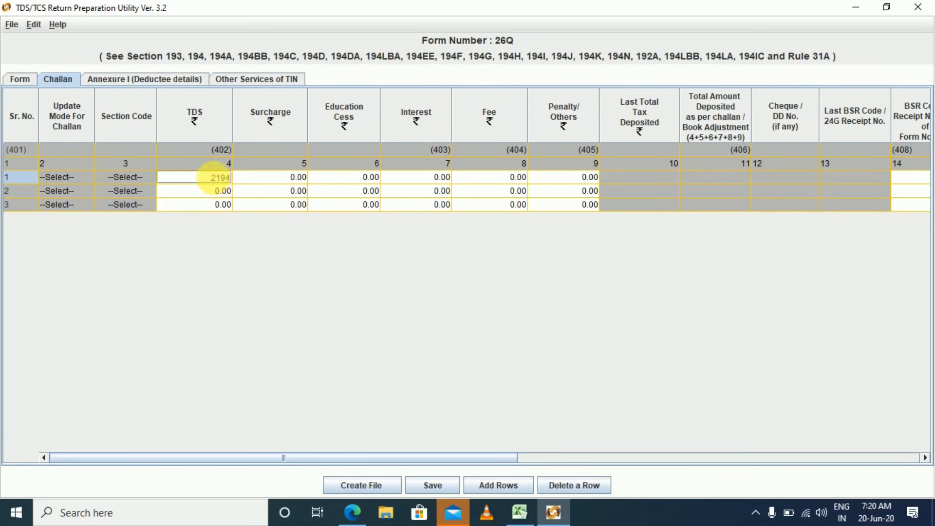
key("Tab")
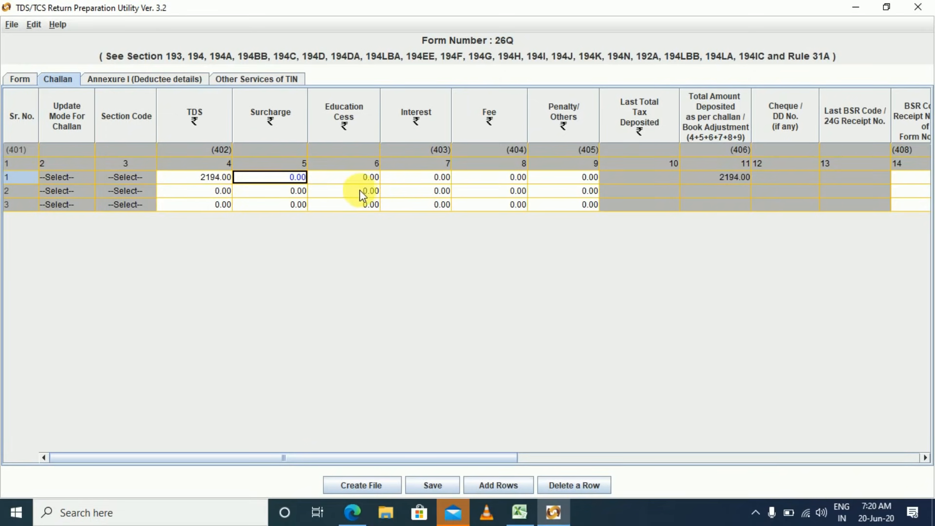
key("Tab")
key("Tab")
key("Tab")
key("Tab")
key("Tab")
key("Tab")
key("Tab")
key("Tab")
key("Tab")
key("Tab")
key("Tab")
key("Tab")
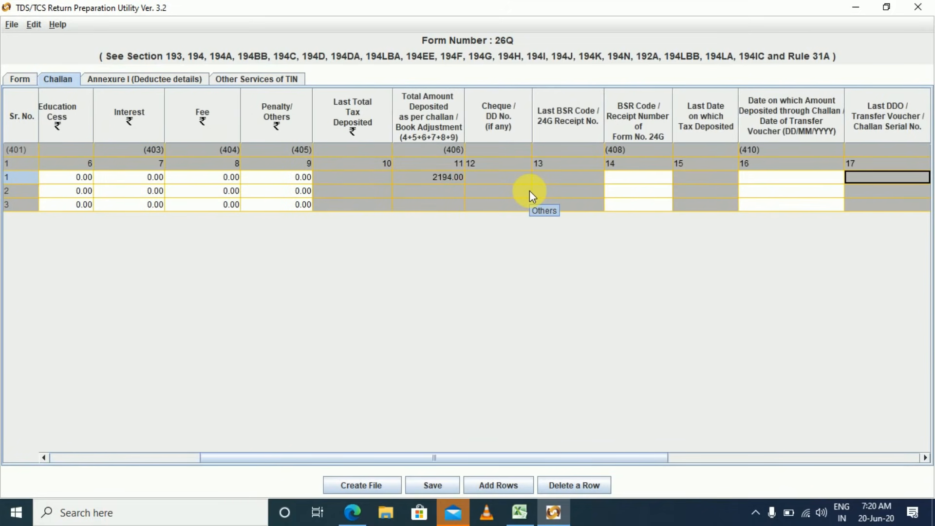
key("shift+Tab")
key("shift+Tab")
key("shift+Tab")
key("shift+Tab")
key("Tab")
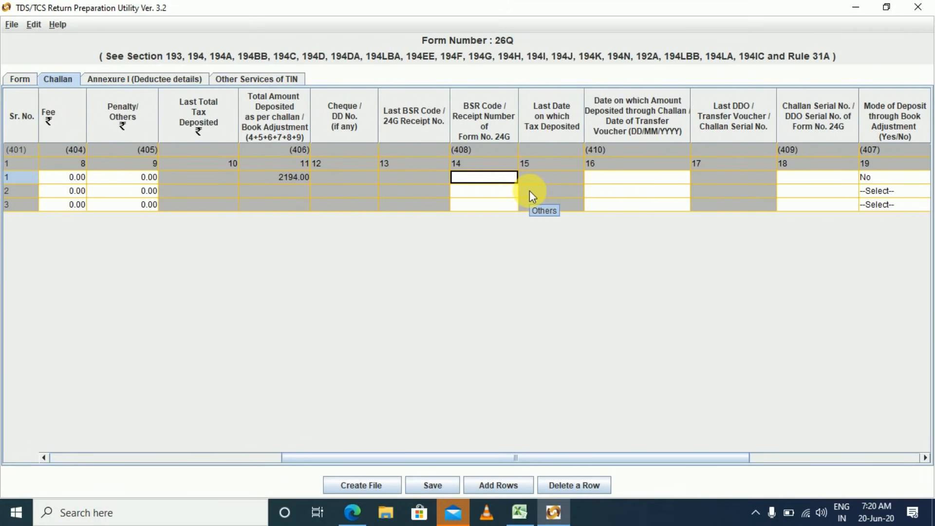
left_click(489, 178)
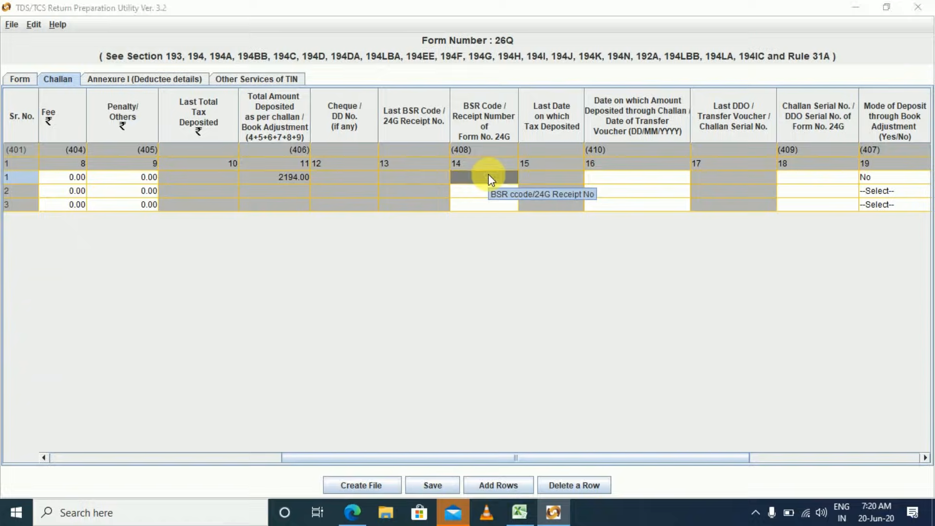
key("alt+Tab")
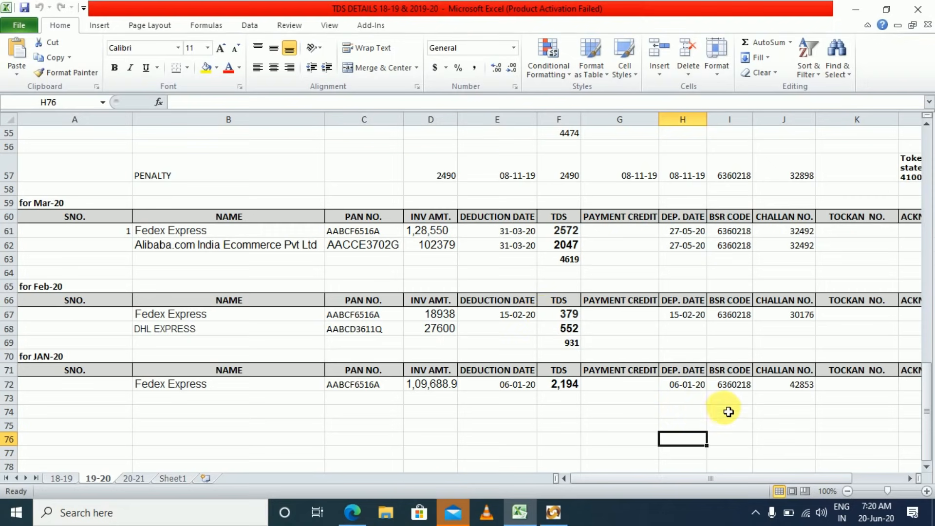
Copy BSR code 6360218 from cell I72 and return to the challan table.
left_click(737, 386)
left_click(794, 387)
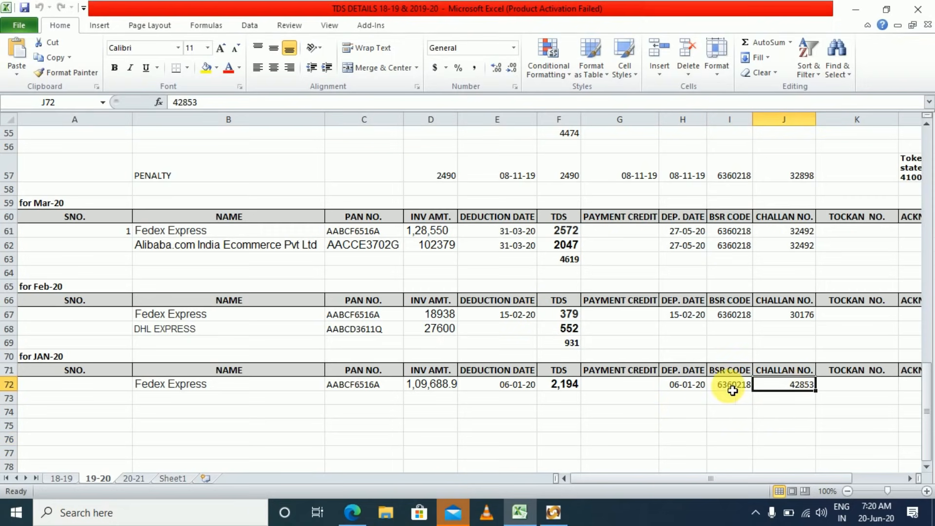
left_click(684, 390)
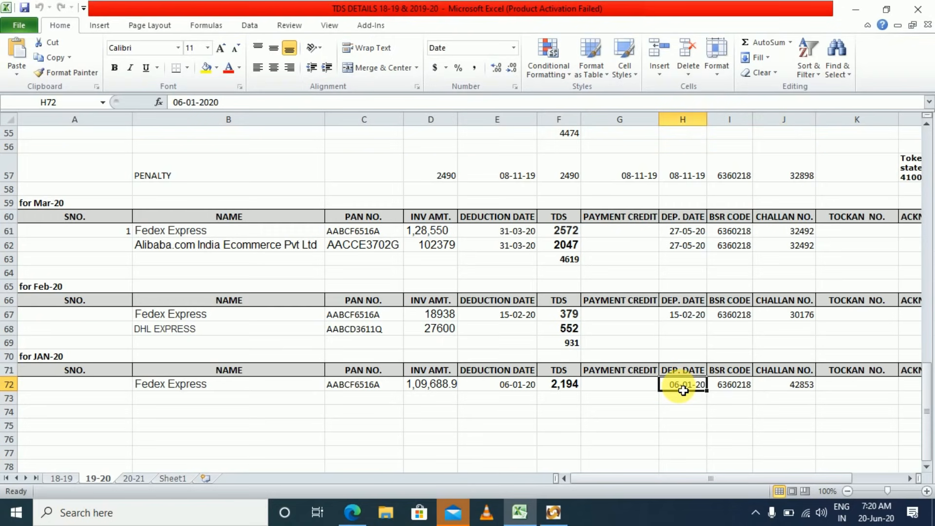
left_click(729, 387)
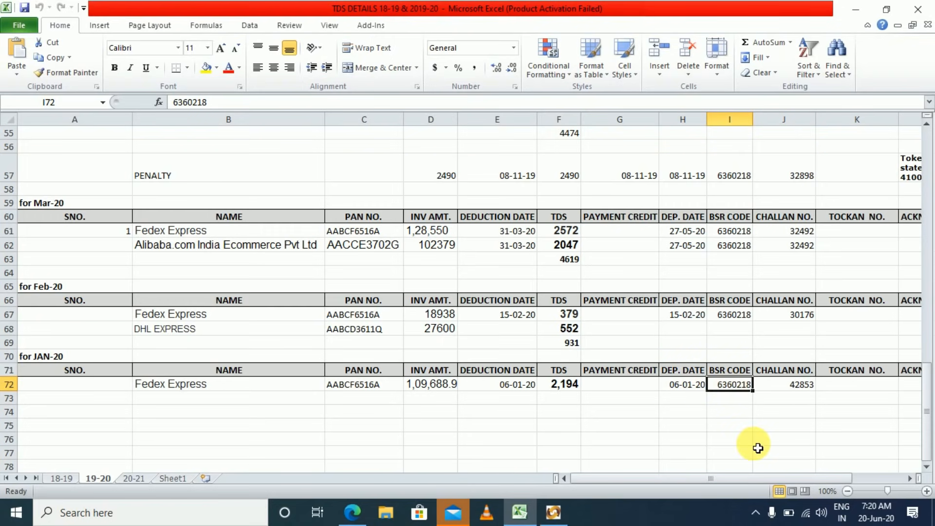
key("ctrl+c")
key("alt+Tab")
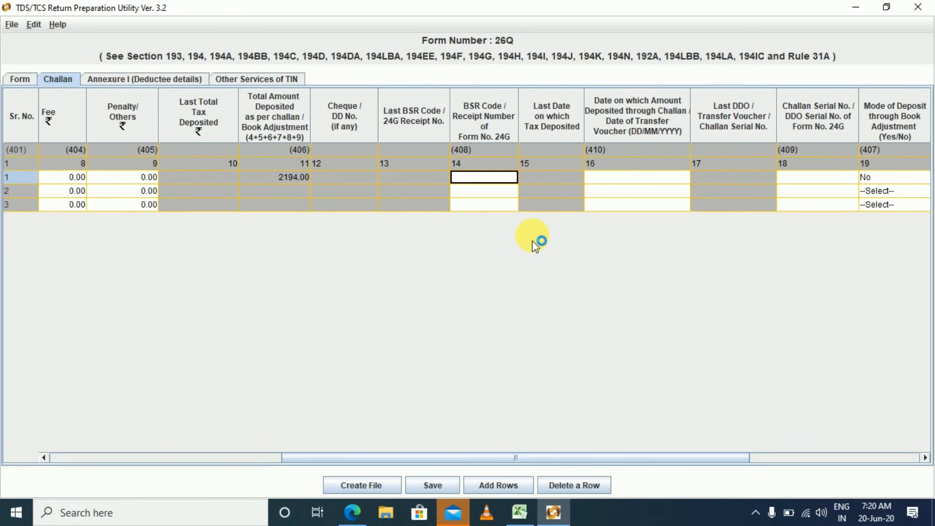
Give challan row 1 BSR code 6360218 and deposit date 06/01/2020.
key("ctrl+v")
key("Tab")
left_click(631, 178)
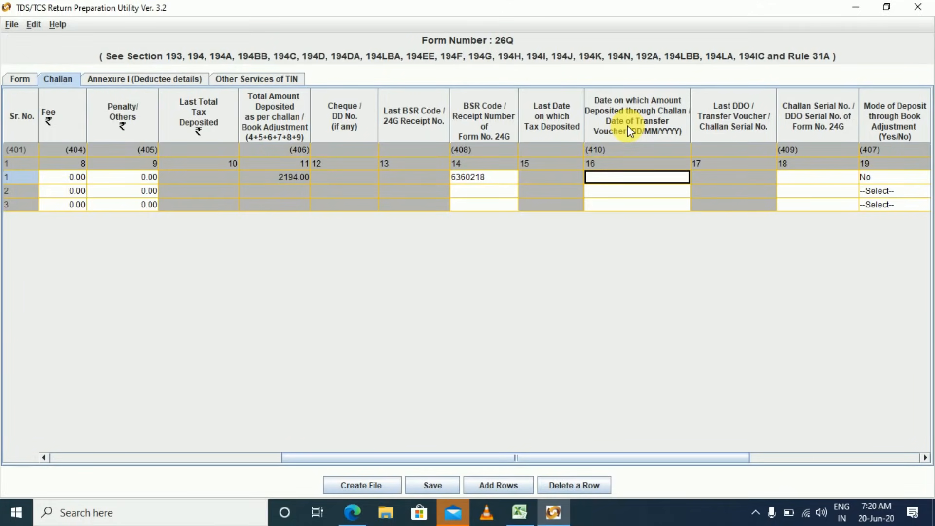
key("alt+Tab")
key("Left")
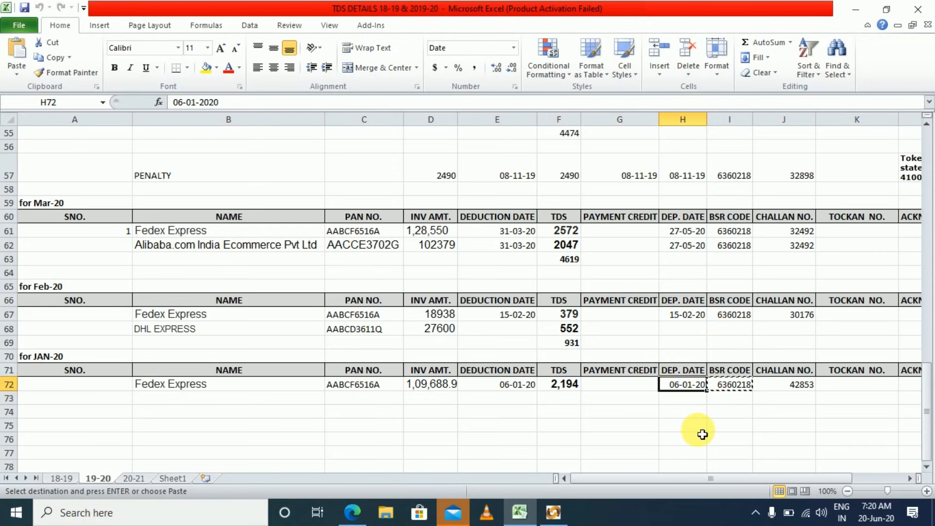
key("alt+Tab")
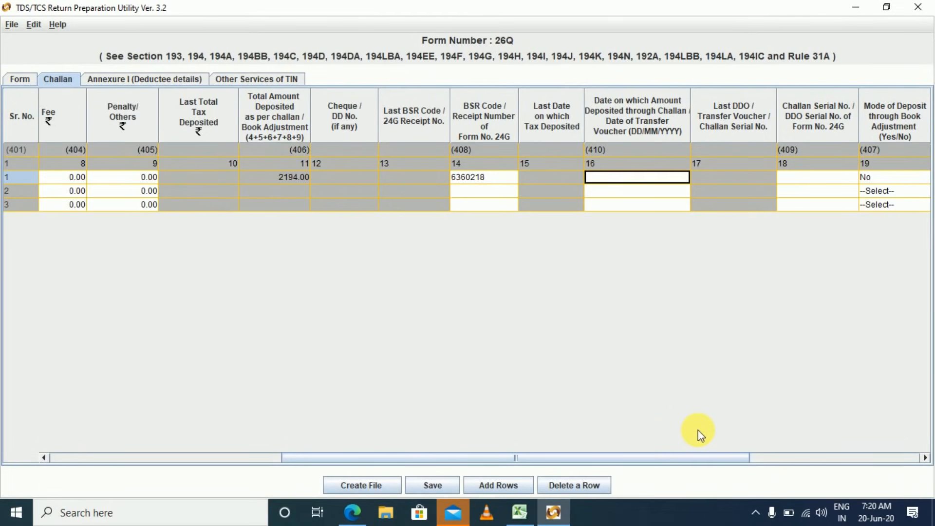
type("0")
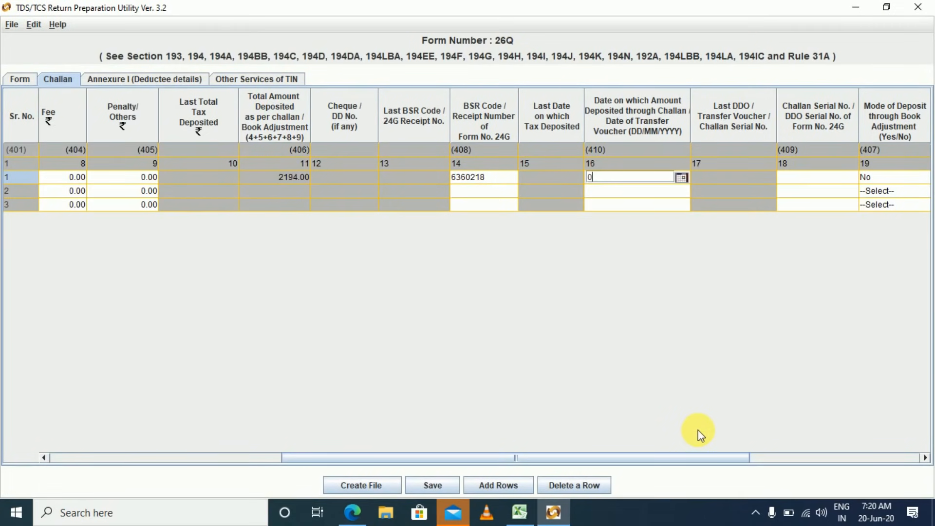
type("6/01/2020")
key("Tab")
key("Tab")
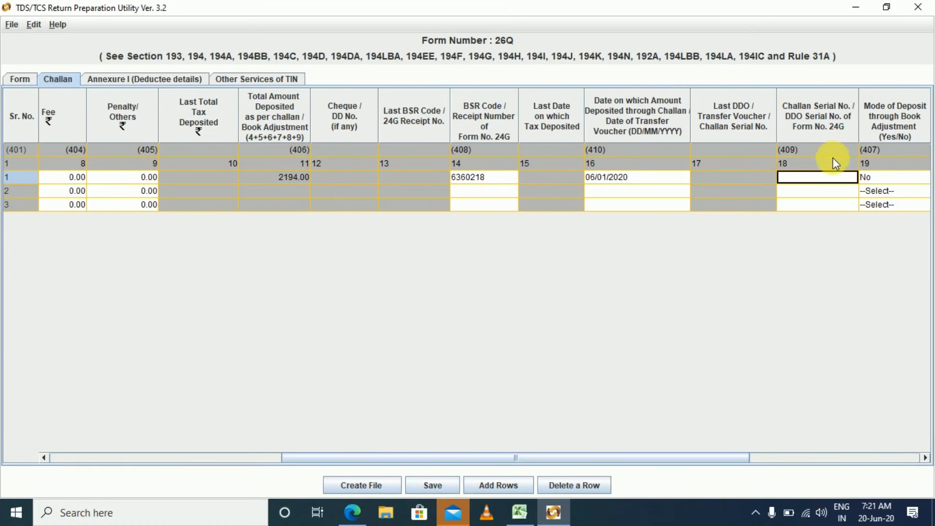
key("alt+Tab")
left_click(788, 392)
key("ctrl+c")
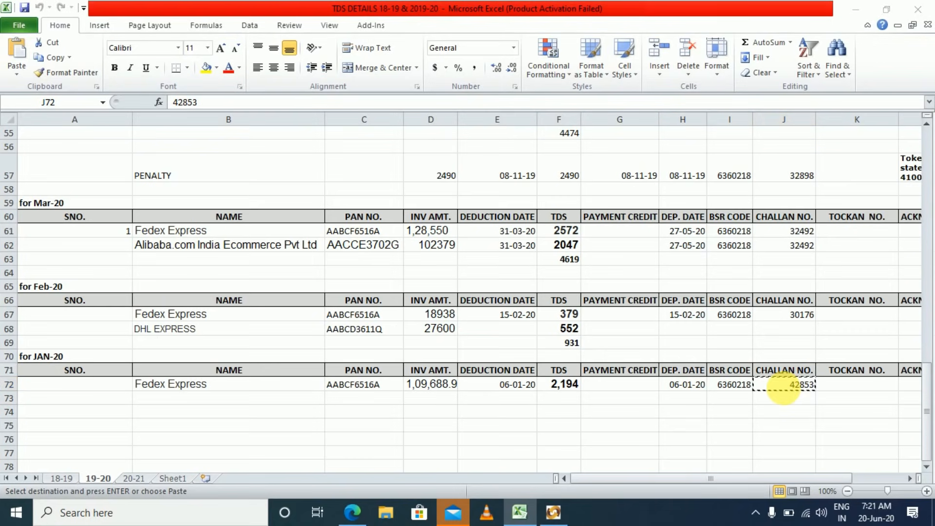
key("alt+Tab")
key("ctrl+v")
key("Tab")
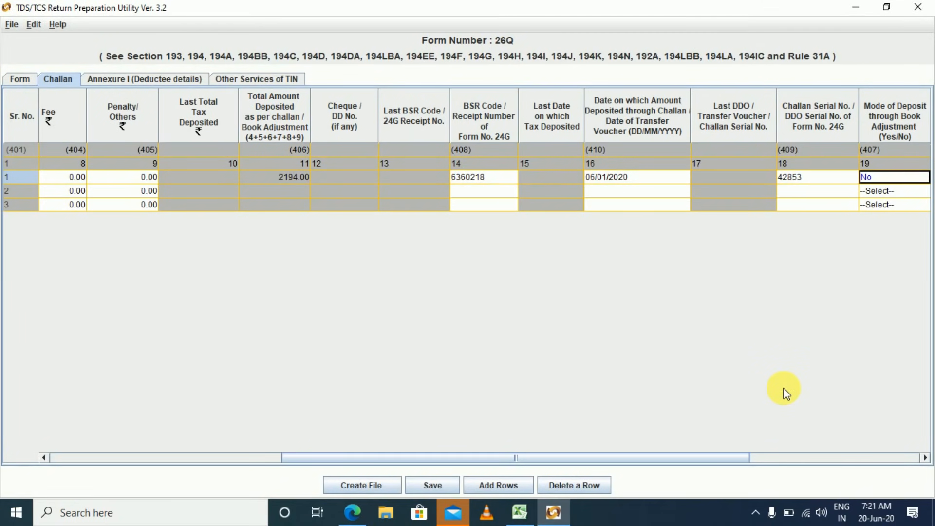
key("Tab")
key("Tab")
key("Tab")
key("Tab")
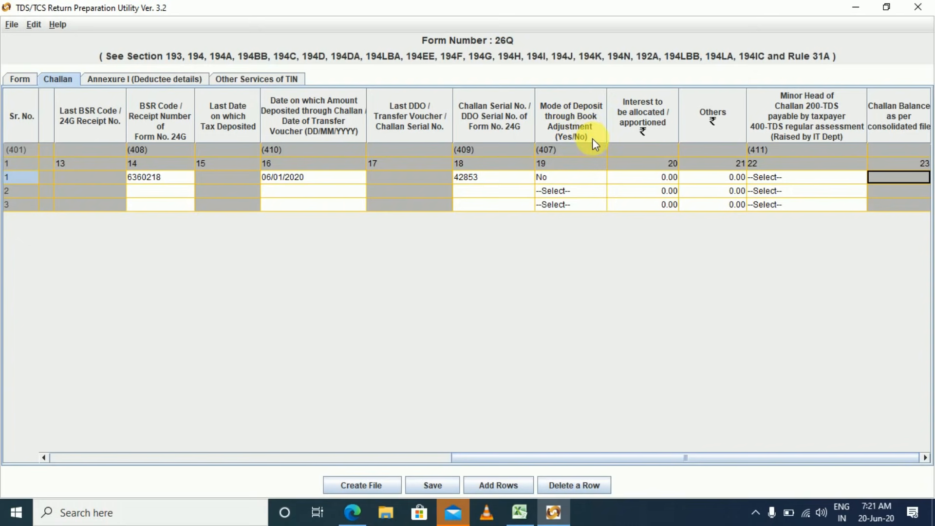
Choose minor head 400 for challan row 1, then move on to row 2.
left_click(566, 175)
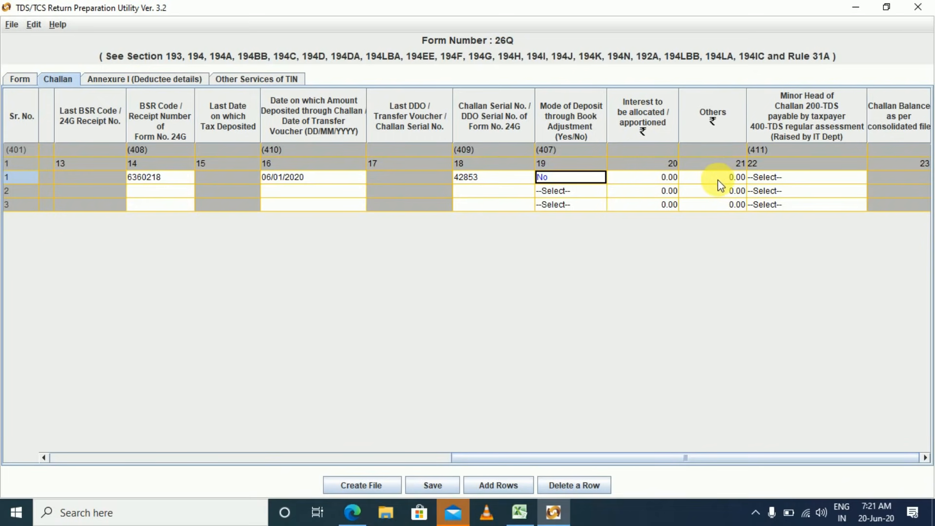
left_click(802, 179)
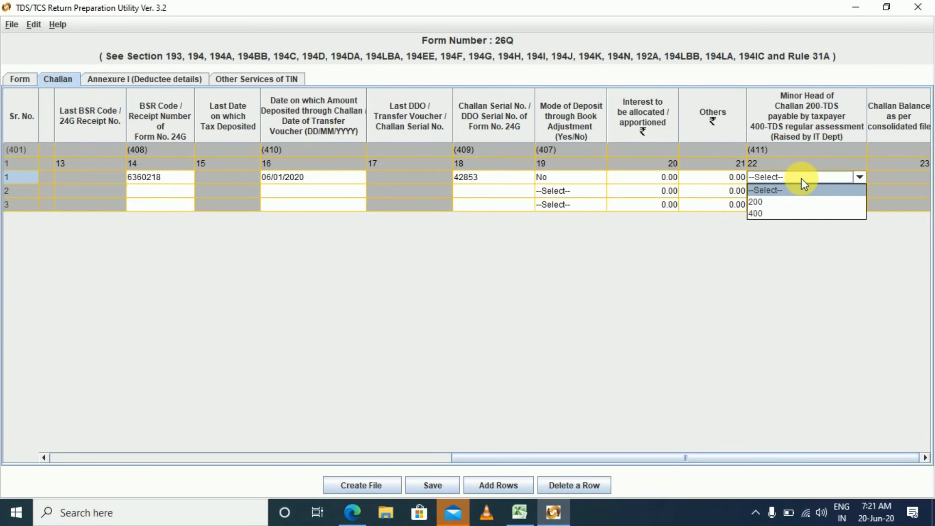
left_click(770, 215)
key("Tab")
key("Tab")
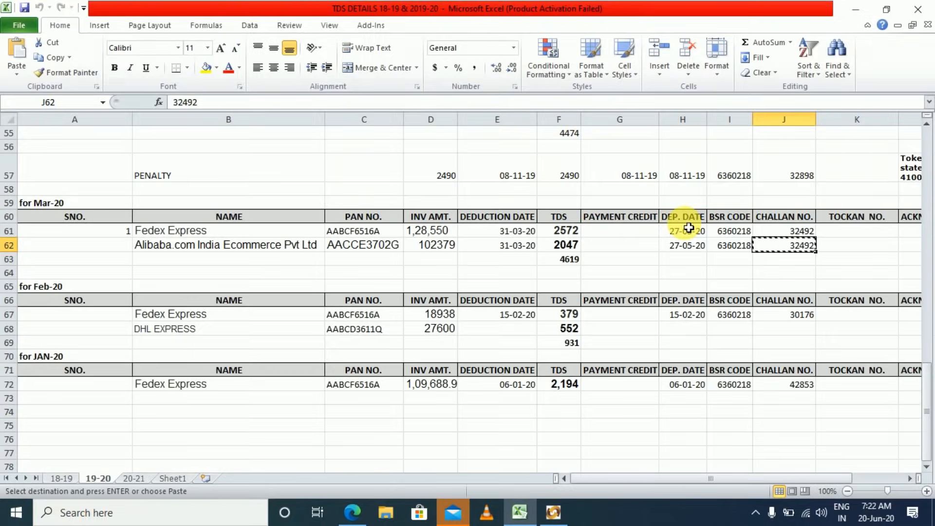
Bring the utility back to the front and switch to the Annexure I (Deductee details) tab.
left_click(554, 512)
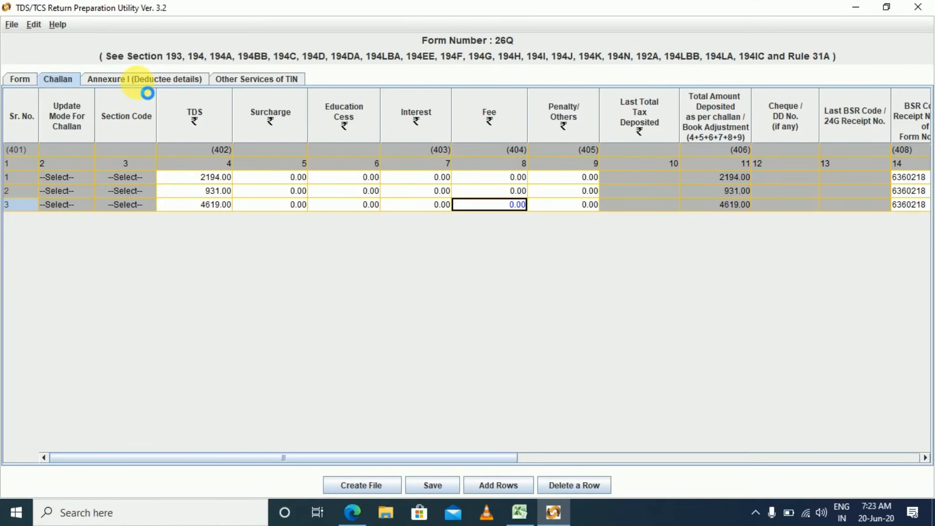
left_click(147, 92)
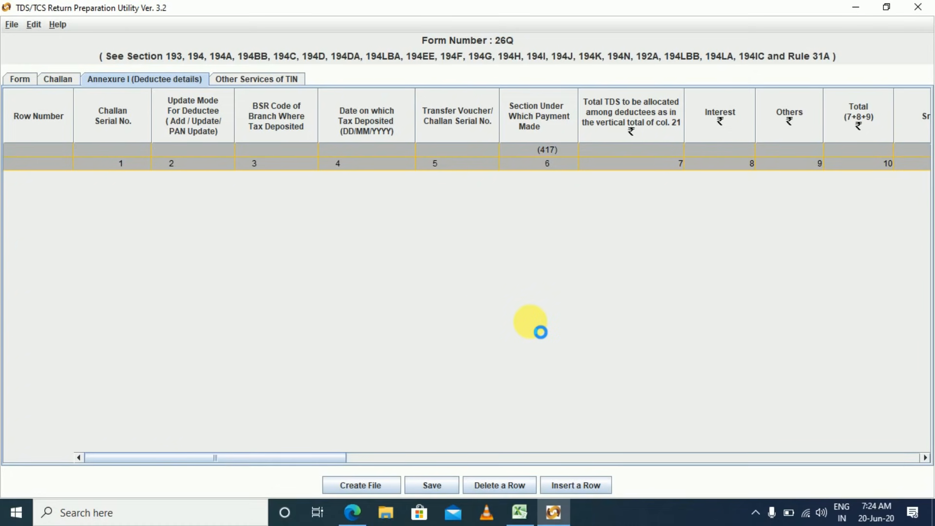
Insert deductee rows for challans 1, 2 and 3 with counts 1, 2 and 2.
left_click(576, 485)
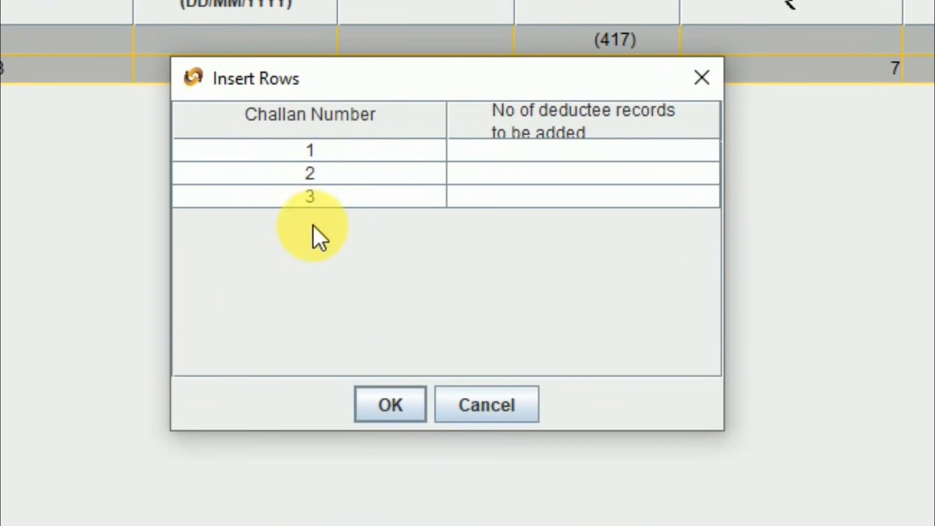
left_click(539, 157)
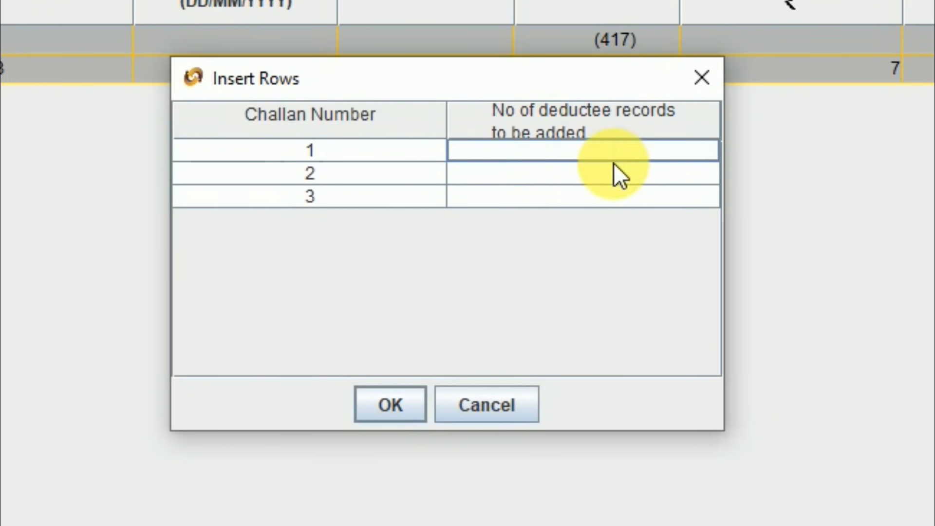
key("alt+Tab")
key("alt+Tab")
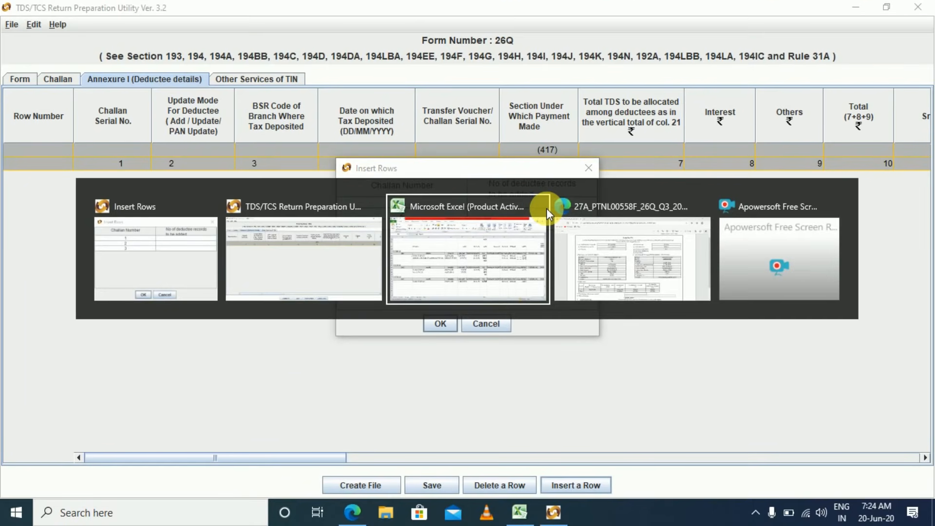
left_click(546, 208)
left_click(627, 390)
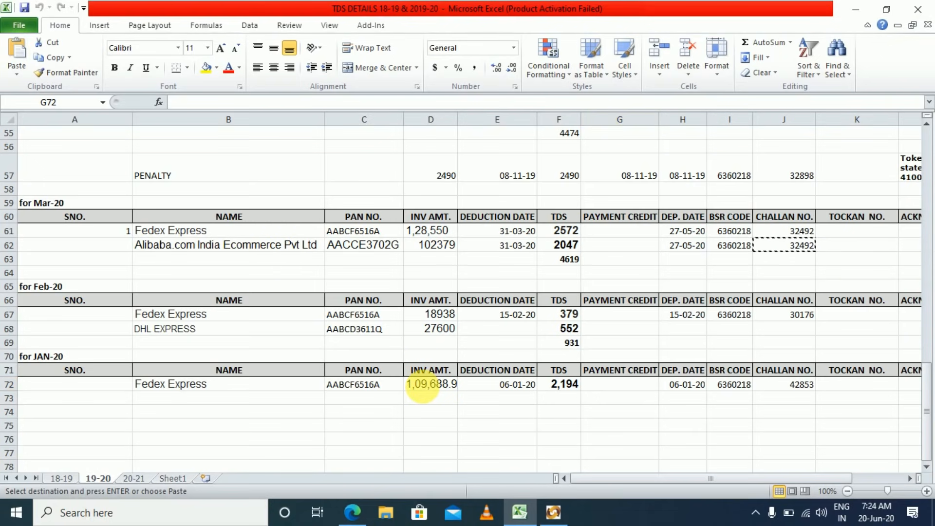
key("alt+Tab")
type("1")
key("Return")
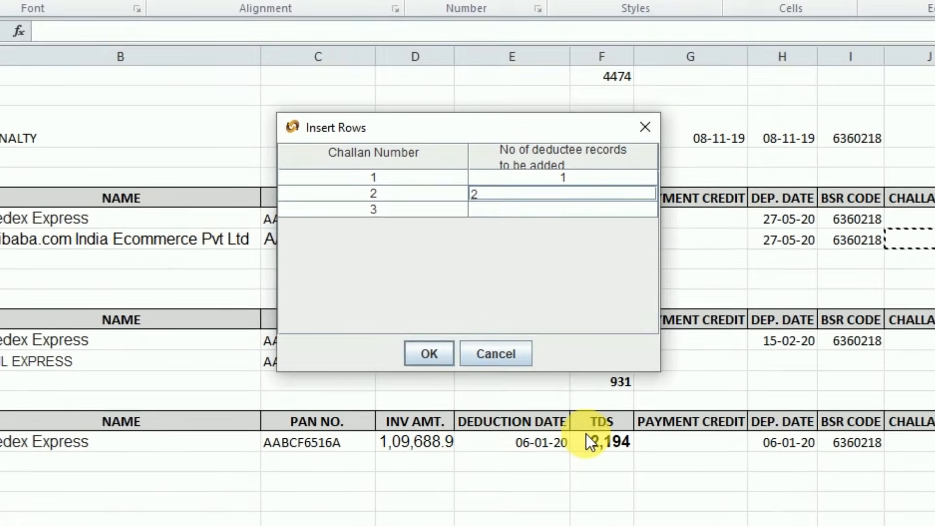
type("2")
key("Return")
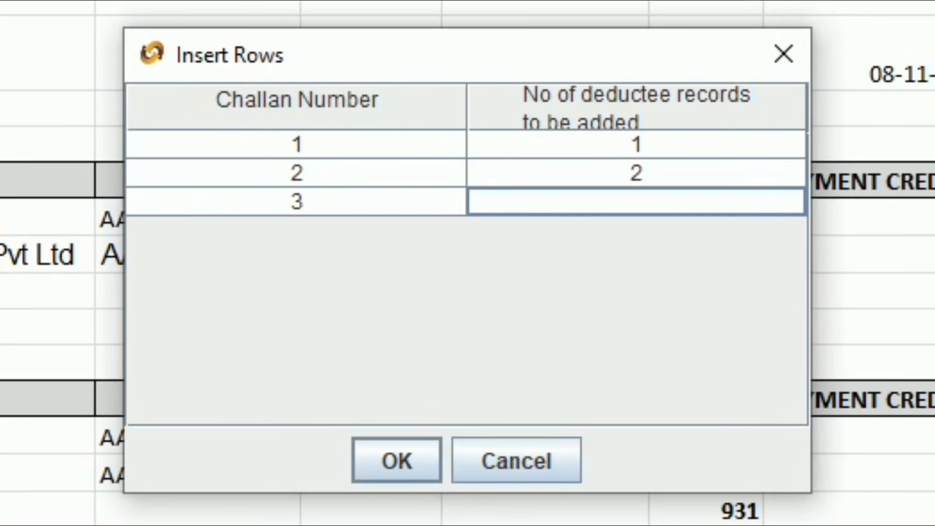
type("2")
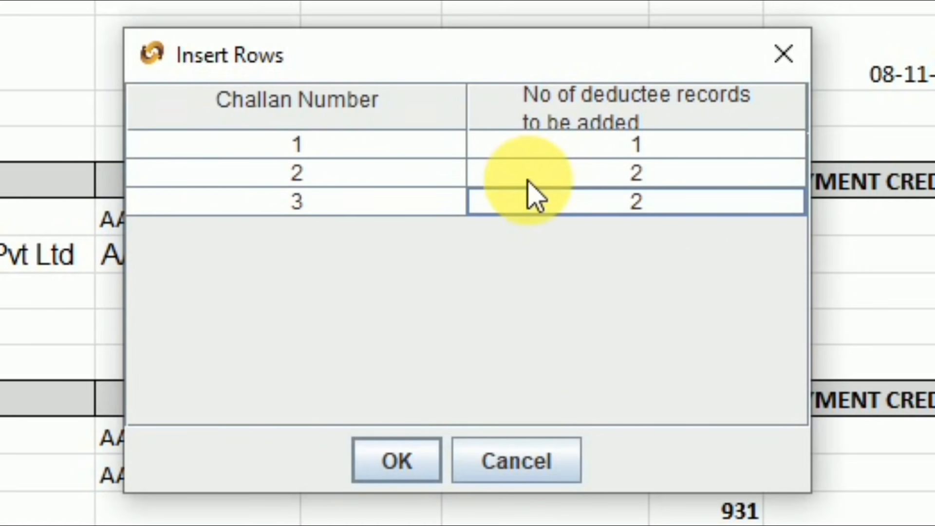
left_click(397, 467)
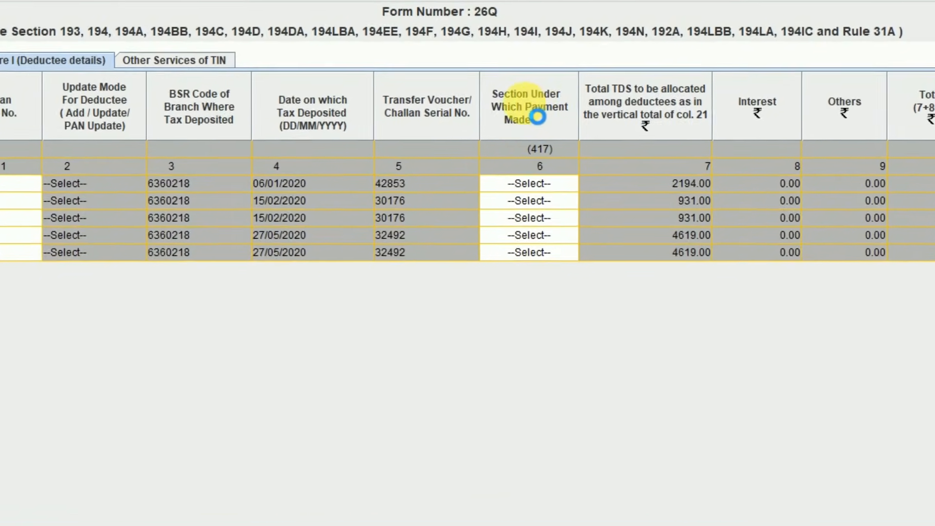
Pick payment section 194C for the first deductee row.
left_click(535, 186)
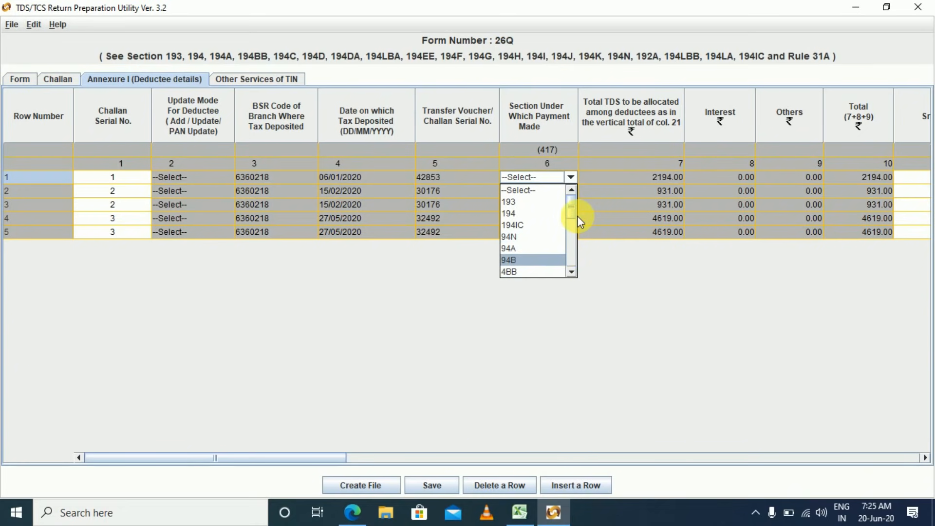
left_click_drag(569, 204, 569, 224)
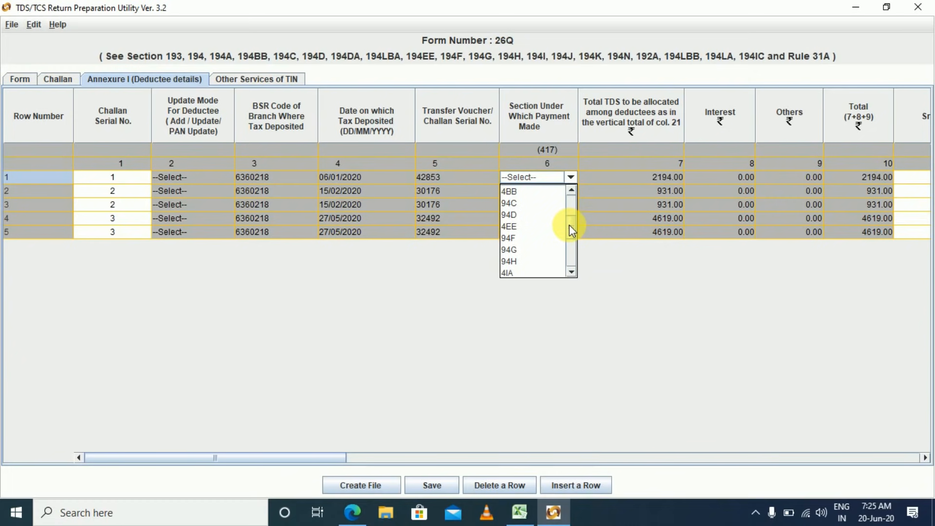
left_click(513, 206)
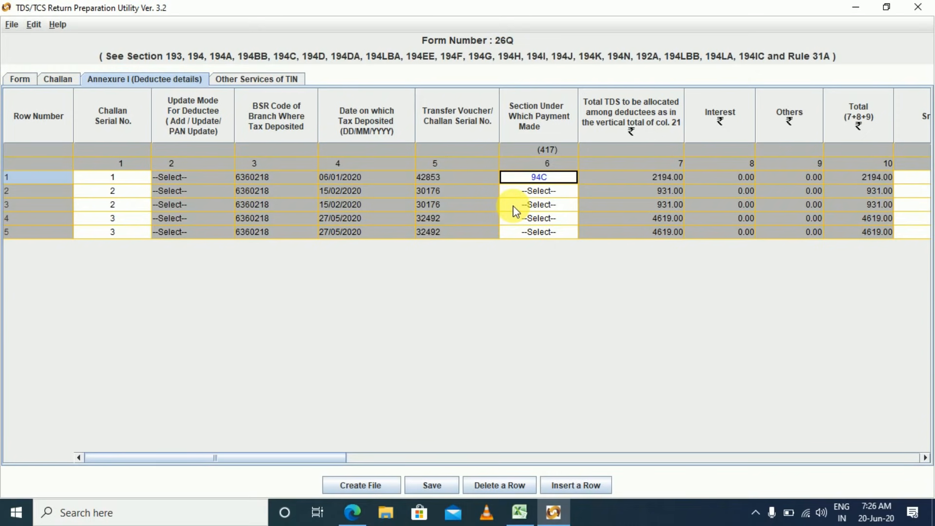
key("Tab")
key("Tab")
key("Tab")
key("Tab")
key("Tab")
key("Tab")
key("Tab")
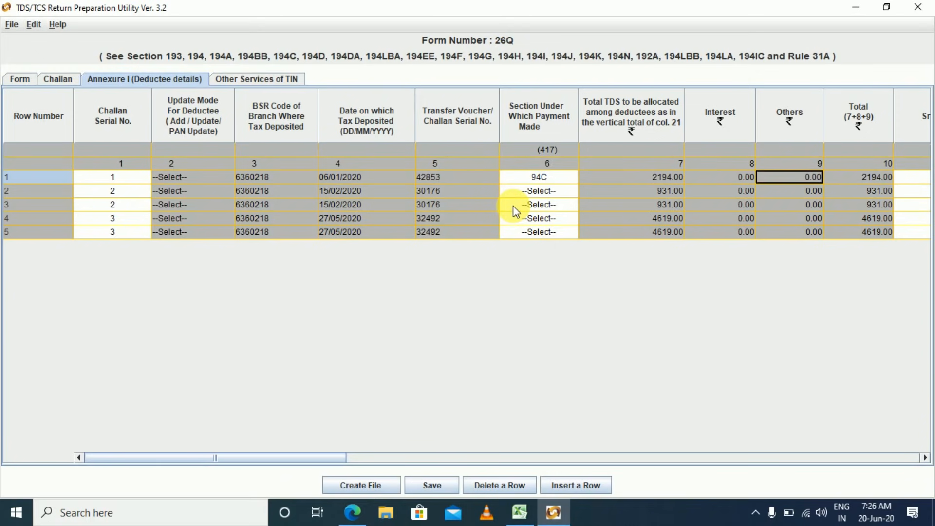
key("shift+Tab")
key("shift+Tab")
key("shift+Tab")
key("Tab")
key("Tab")
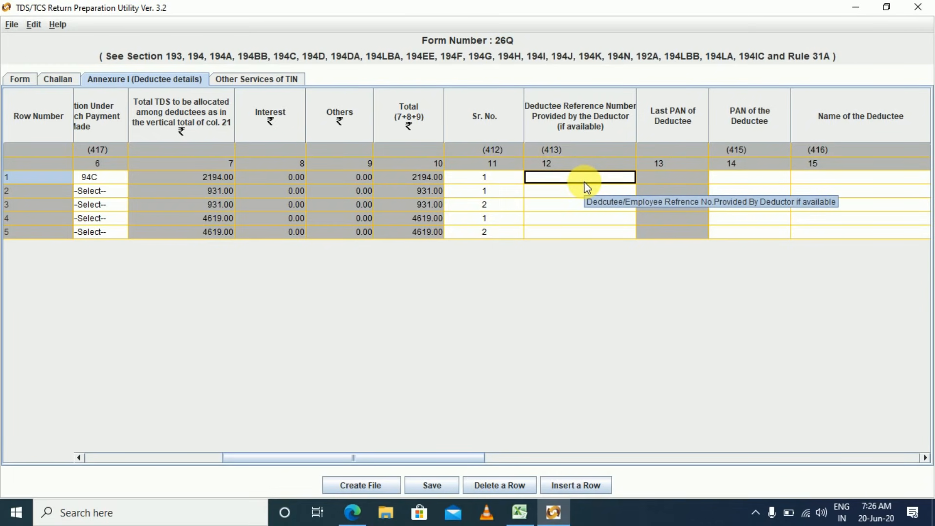
Copy the deductee's PAN from Excel cell C72 into row 1's PAN cell.
key("Right")
key("Right")
key("Right")
key("Left")
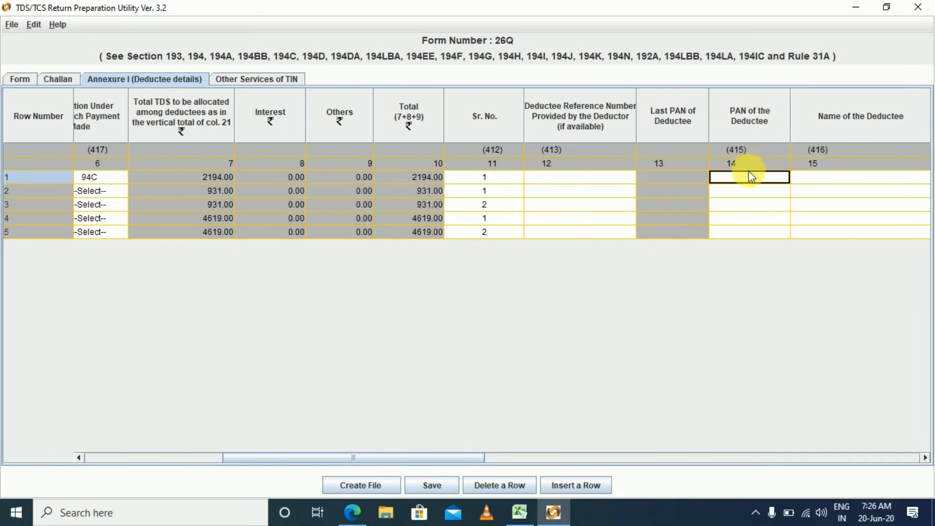
key("alt+Tab")
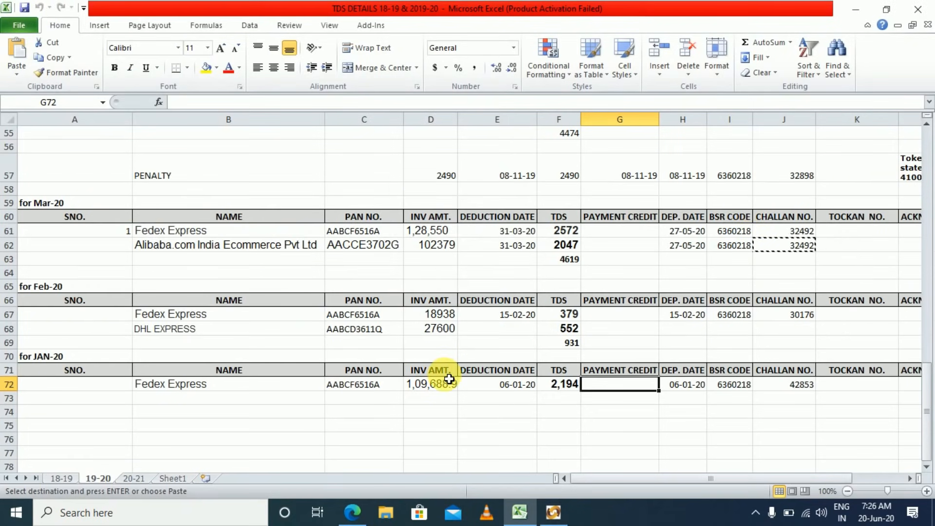
left_click(236, 385)
left_click(354, 390)
key("ctrl+c")
key("alt+Tab")
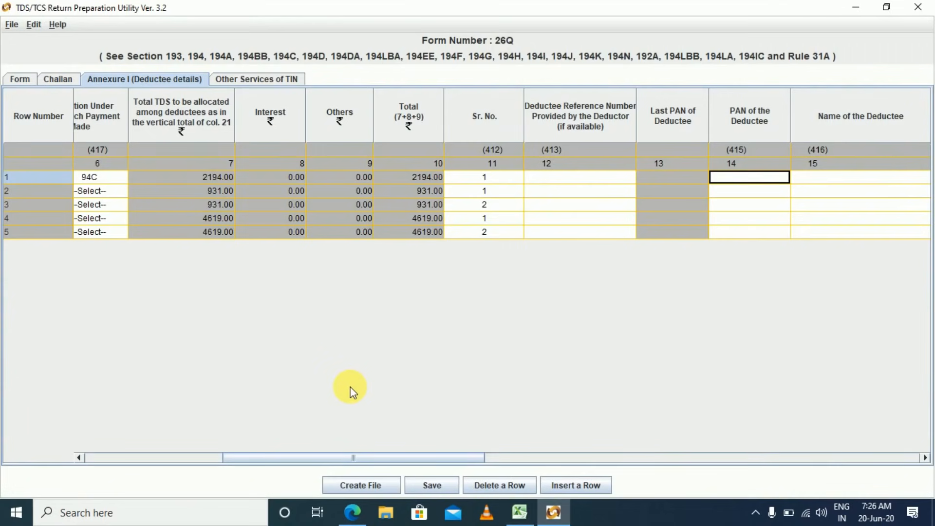
key("ctrl+v")
key("Tab")
key("Tab")
key("Tab")
key("Tab")
key("Tab")
key("Tab")
key("shift+Tab")
key("shift+Tab")
key("shift+Tab")
key("shift+Tab")
key("shift+Tab")
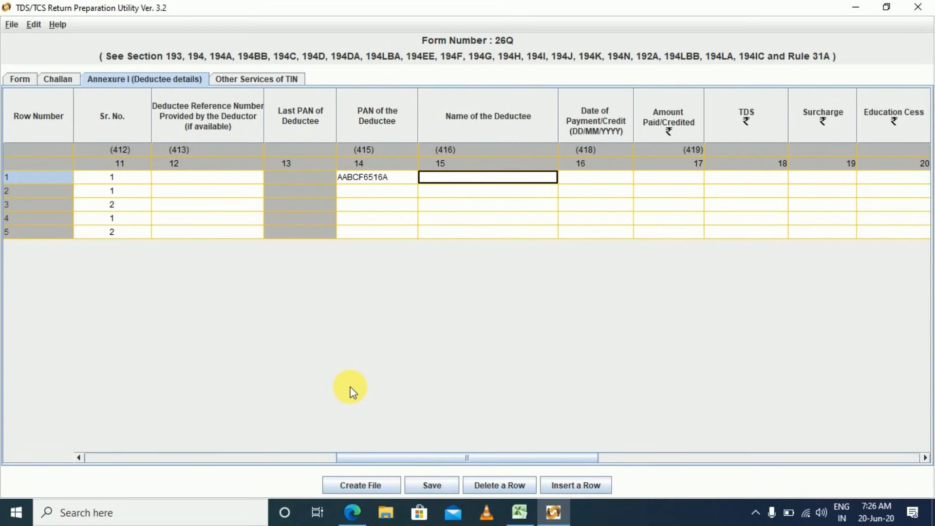
Copy Fedex Express from Excel cell B72 into row 1's Name of the Deductee.
key("alt+Tab")
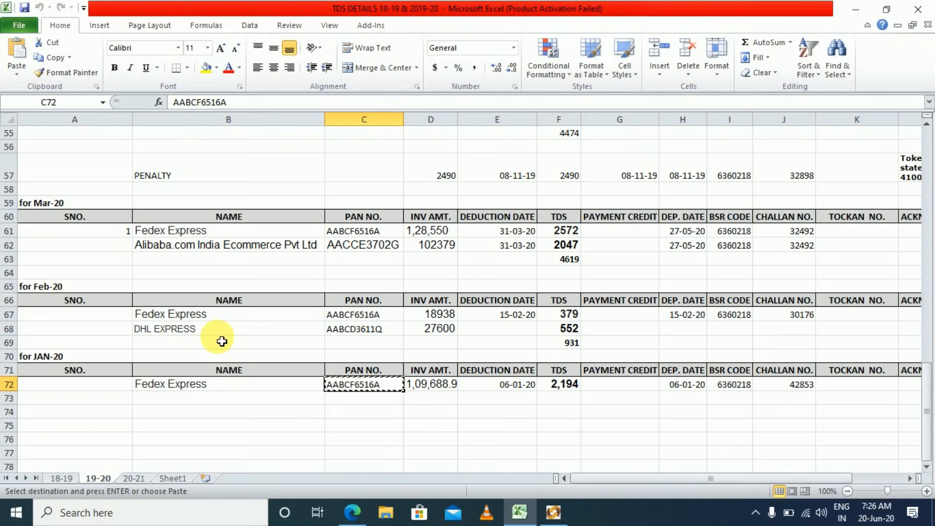
key("alt+Tab")
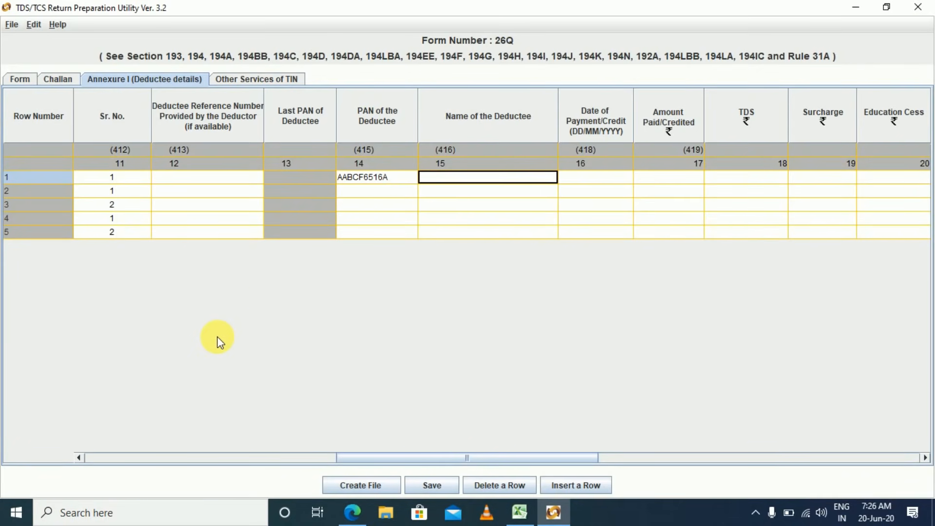
key("alt+Tab")
key("Left")
key("ctrl+c")
key("alt+Tab")
key("ctrl+v")
key("Tab")
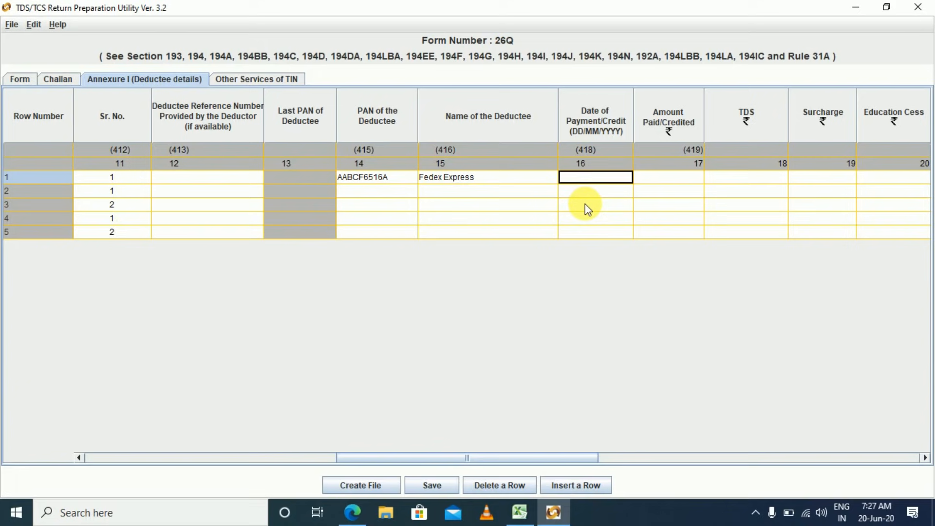
Enter payment date 06/01/2020, copied from Excel E72, in deductee row 1.
key("alt+Tab")
key("Right")
key("Right")
key("Right")
key("Right")
key("Left")
key("Left")
key("Right")
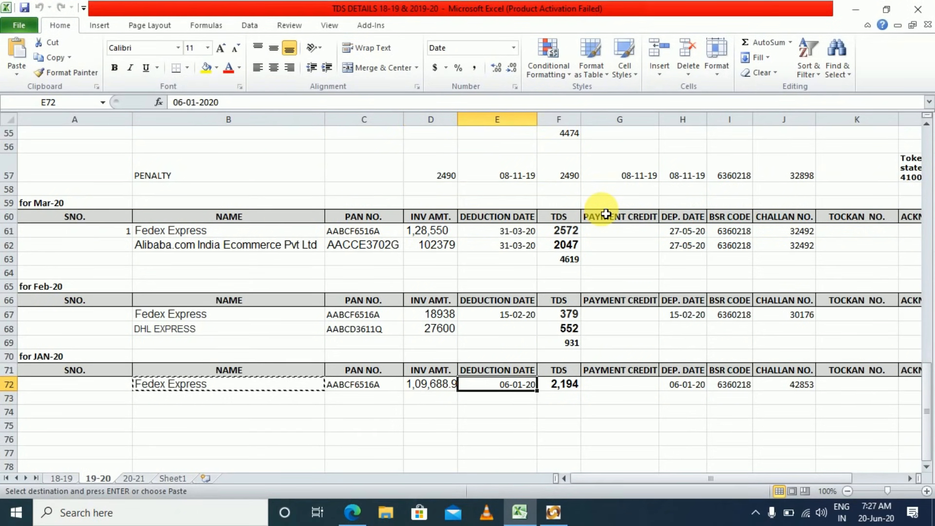
key("ctrl+c")
key("alt+Tab")
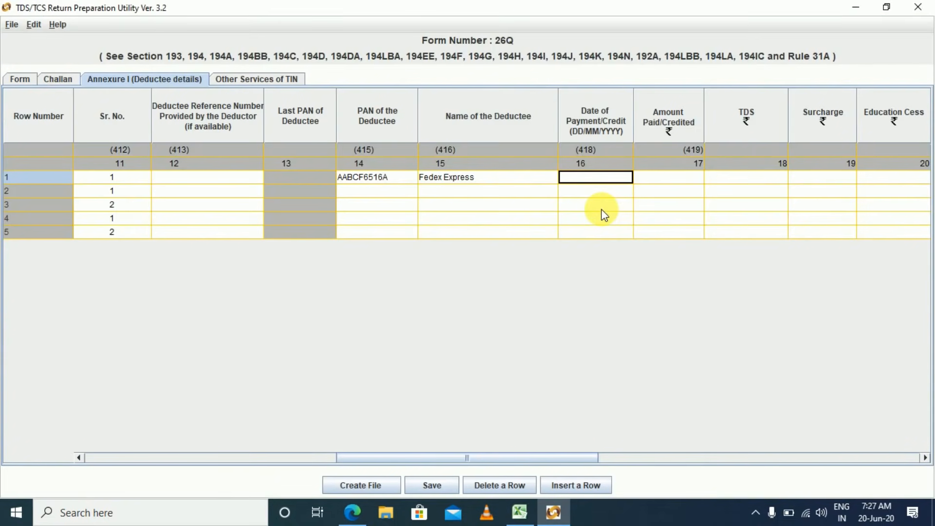
type("0")
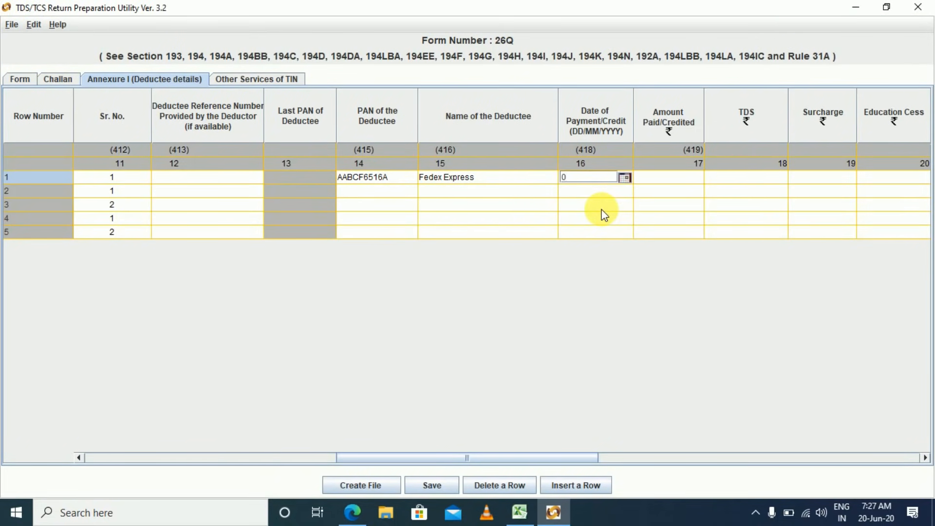
key("ctrl+v")
key("Tab")
Enter amount paid 109689.00 and TDS 2194.00 from Excel row 72.
key("alt+Tab")
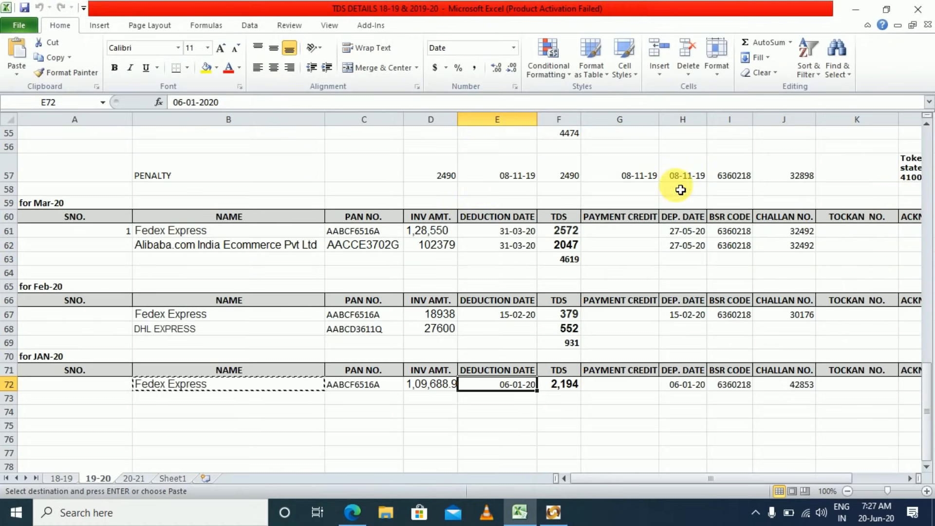
left_click(435, 389)
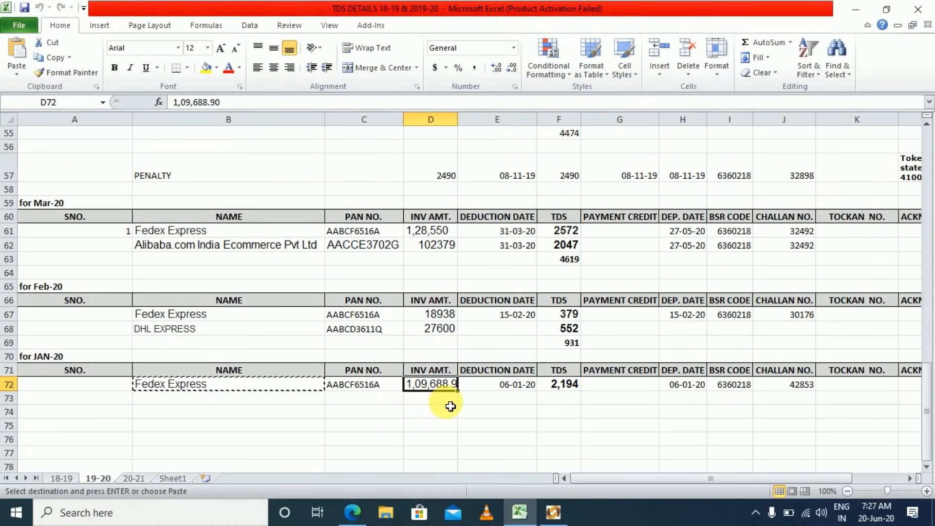
key("alt+Tab")
type("1096")
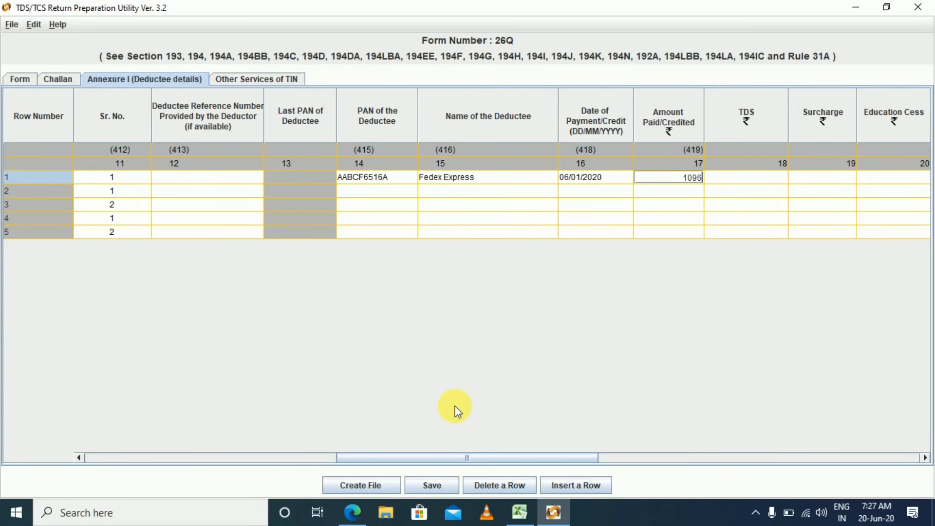
type("89")
key("Tab")
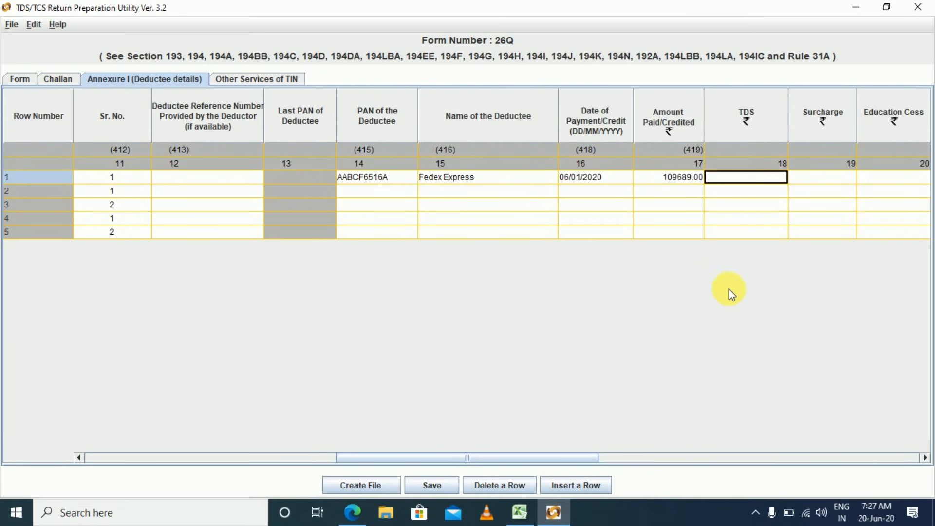
key("alt+Tab")
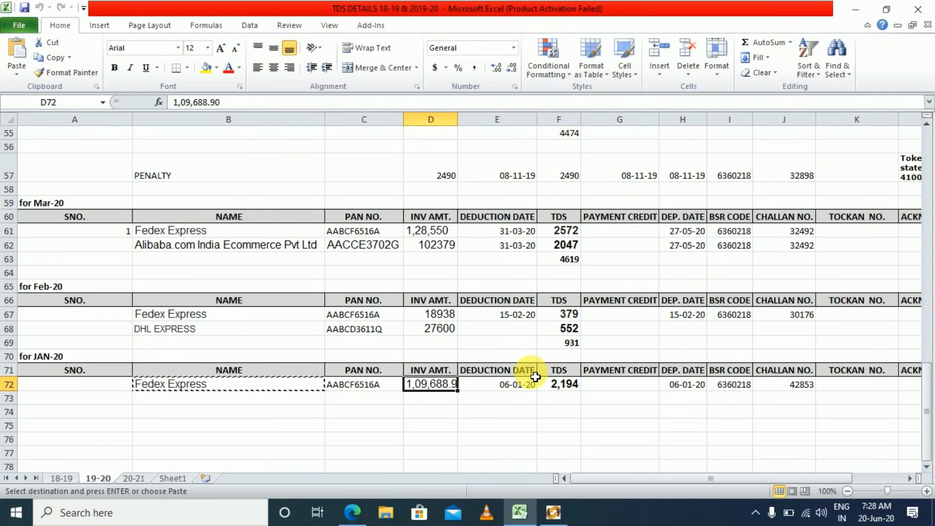
key("Right")
key("Right")
key("Right")
key("Left")
key("alt+Tab")
type("2194")
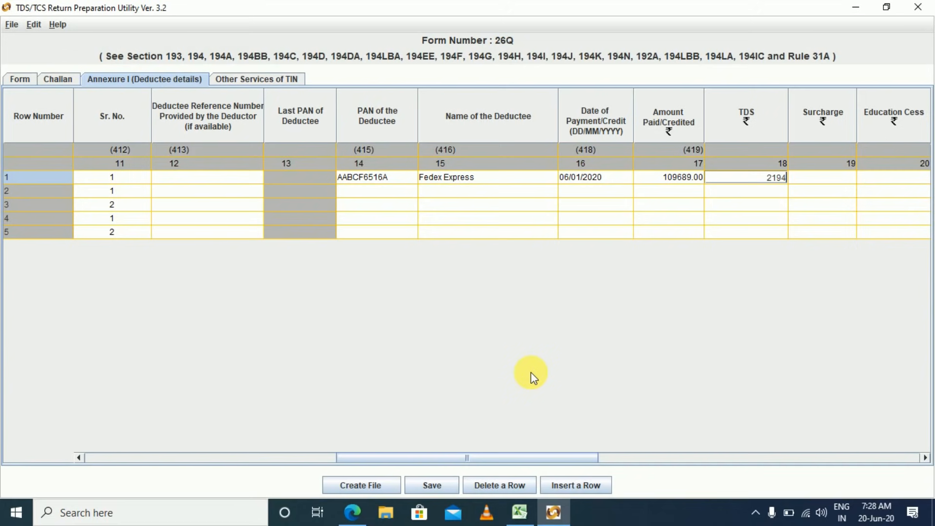
key("Tab")
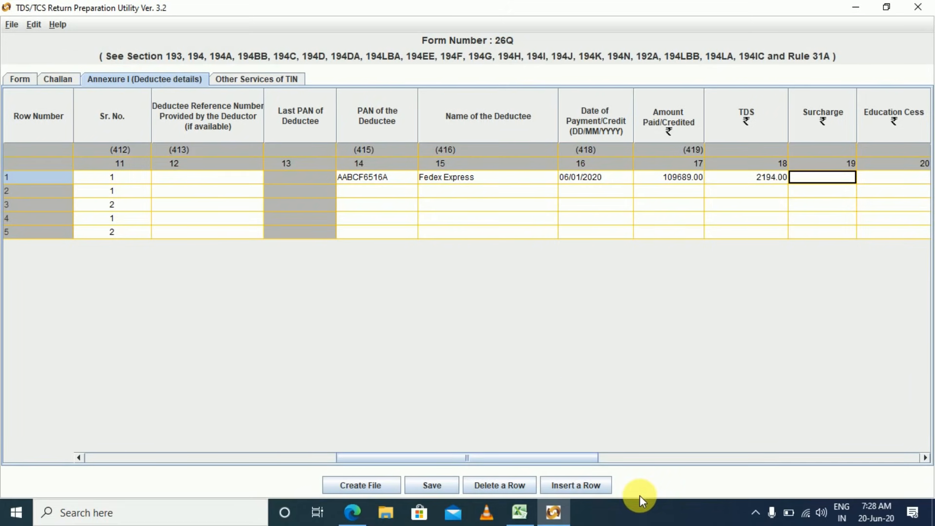
Leave surcharge and education cess at zero and keep deductee code 01.
left_click_drag(585, 459, 712, 469)
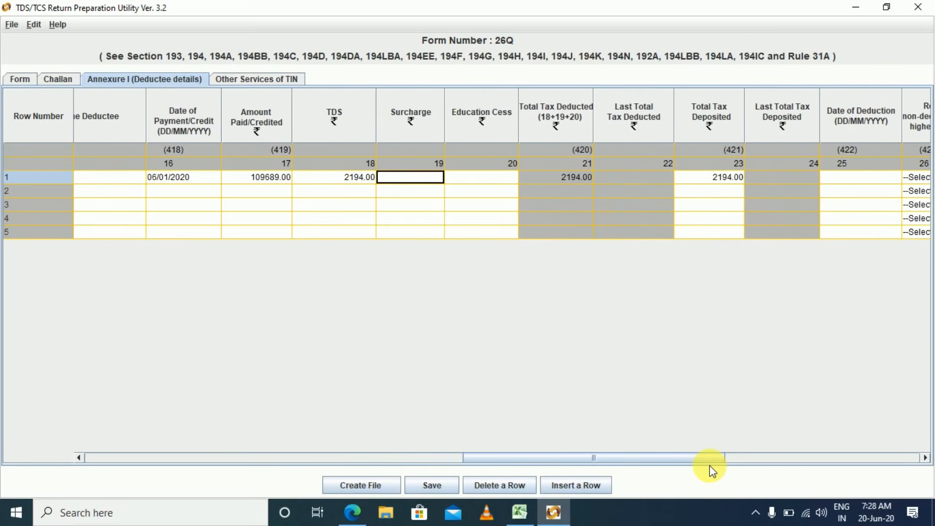
key("Tab")
key("Tab")
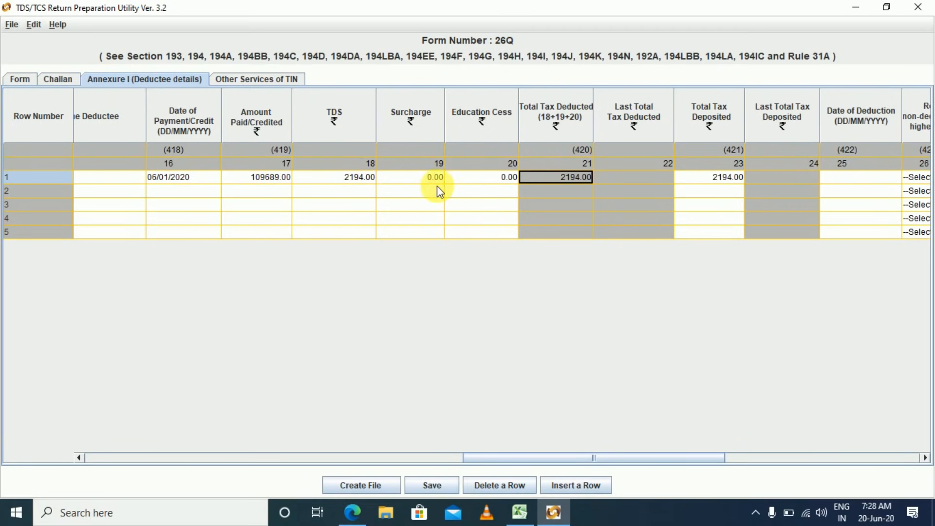
key("Tab")
key("Tab")
key("Tab")
key("Tab")
key("Tab")
key("Tab")
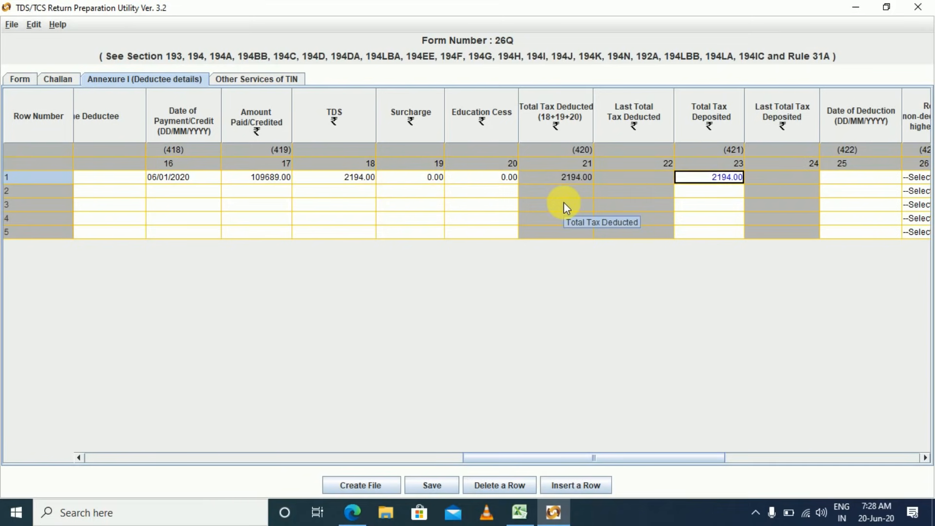
key("Tab")
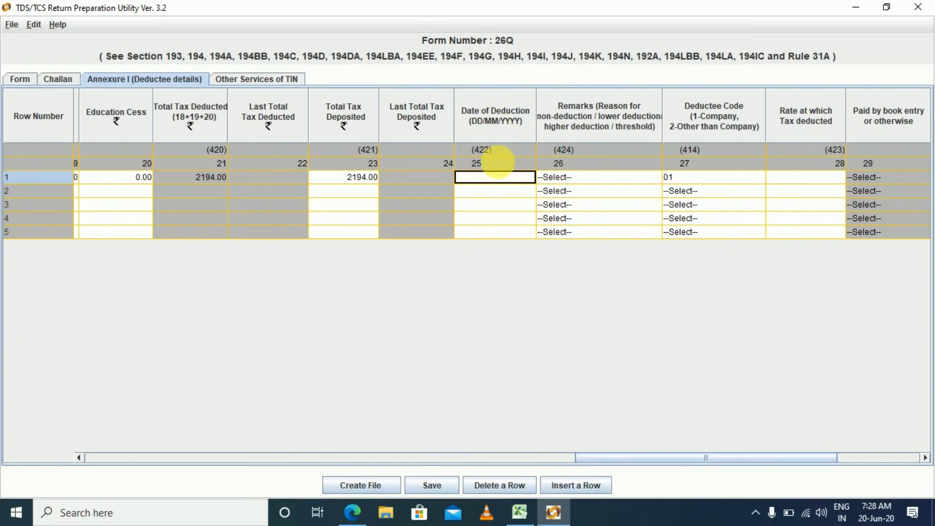
key("alt+Tab")
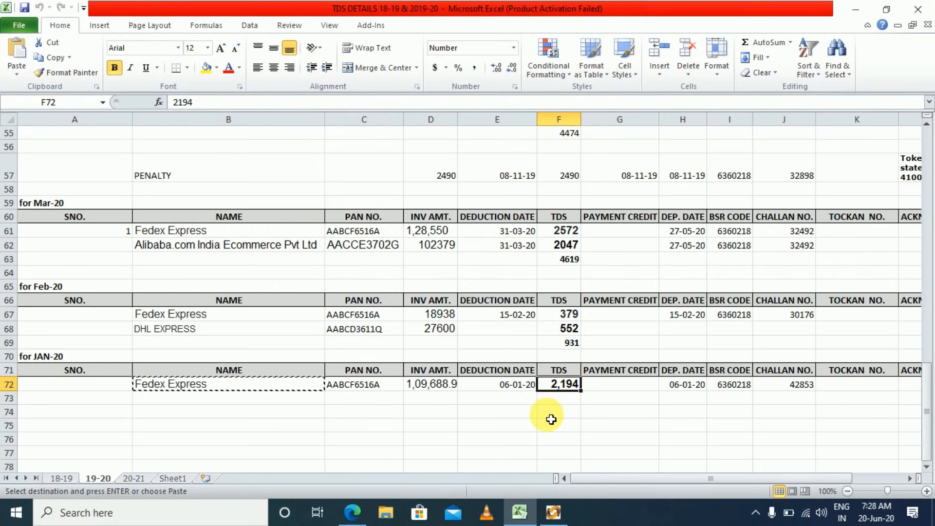
Enter 06/01/2020 as row 1's date of deduction, matching Excel cell E72.
left_click(507, 390)
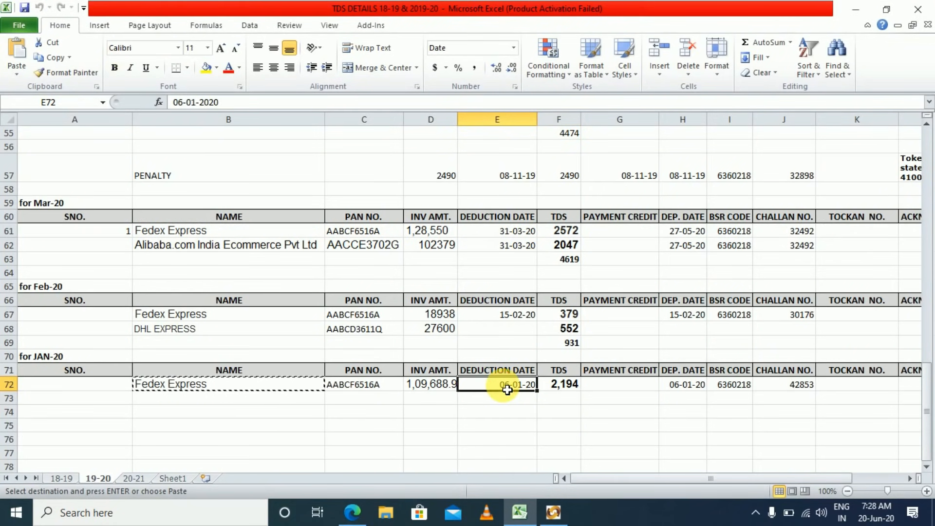
key("alt+Tab")
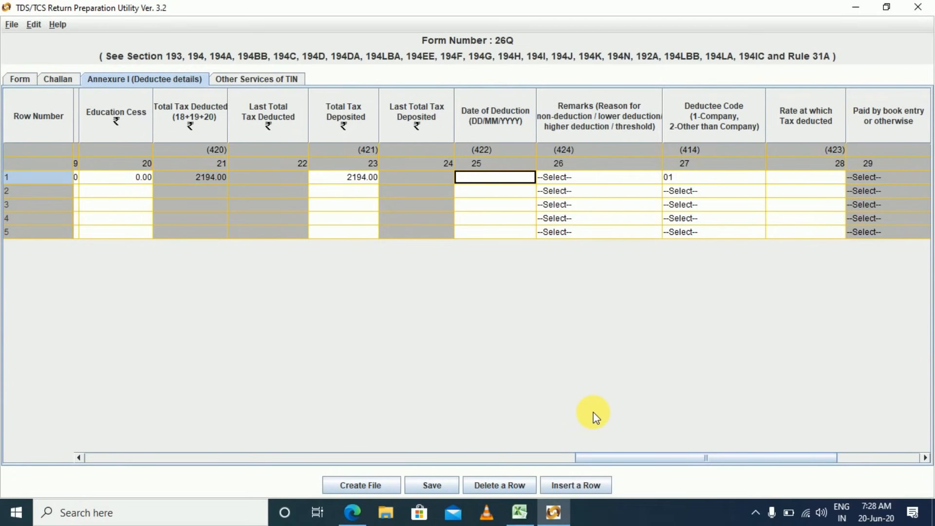
type("0")
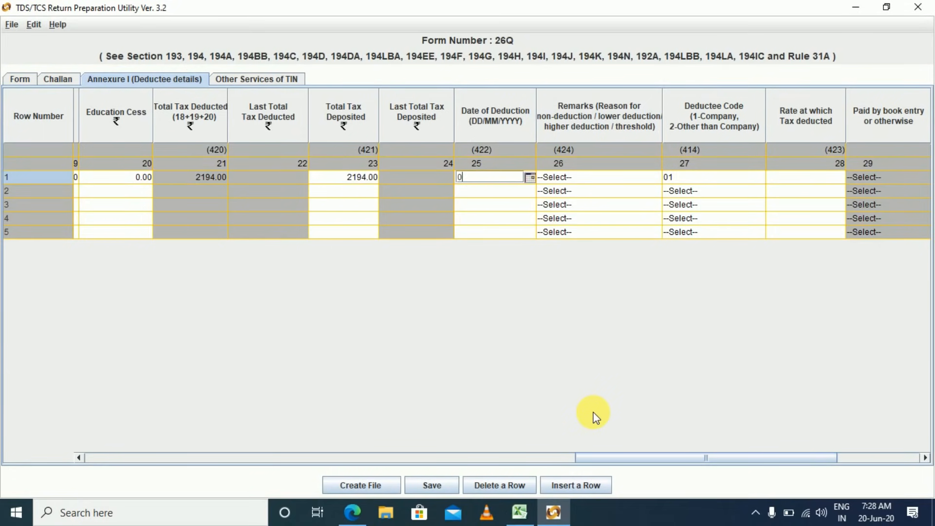
type("6/")
type("01/2020")
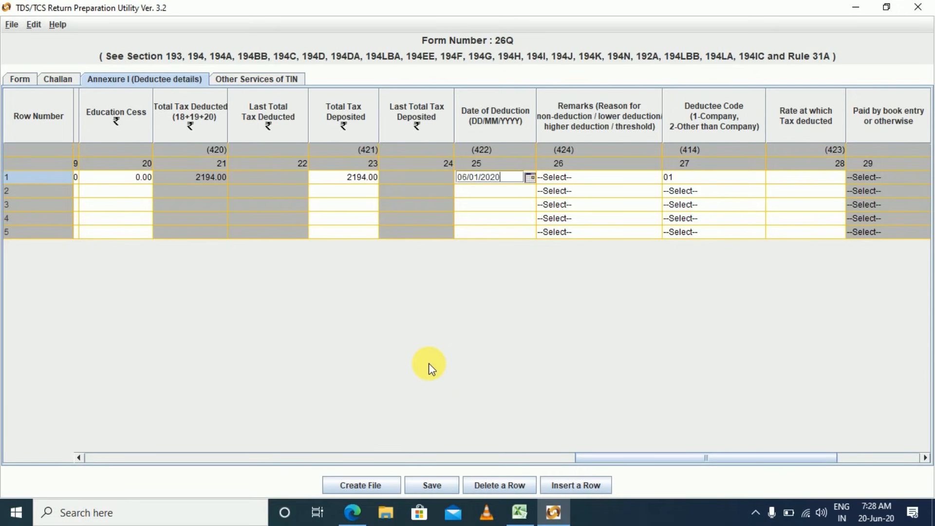
key("Tab")
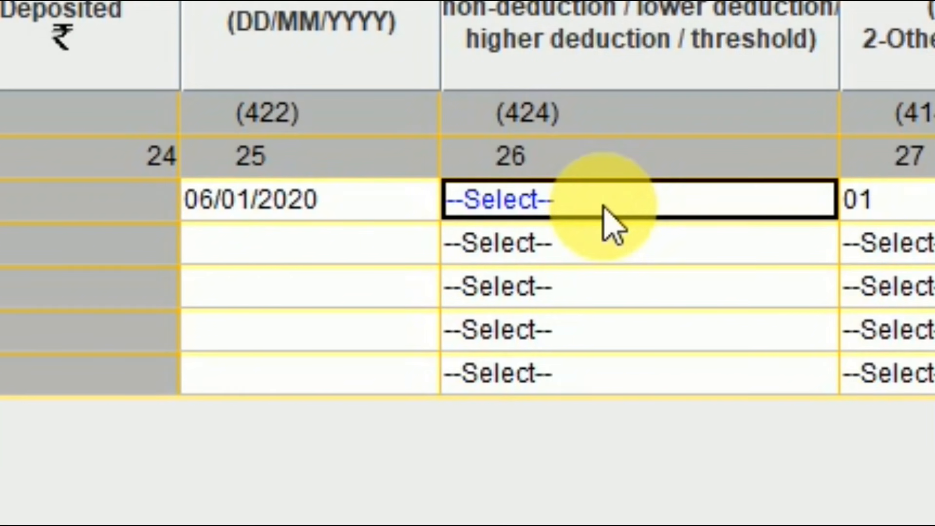
Choose remarks code Y for deductee row 1.
left_click(604, 208)
left_click(604, 209)
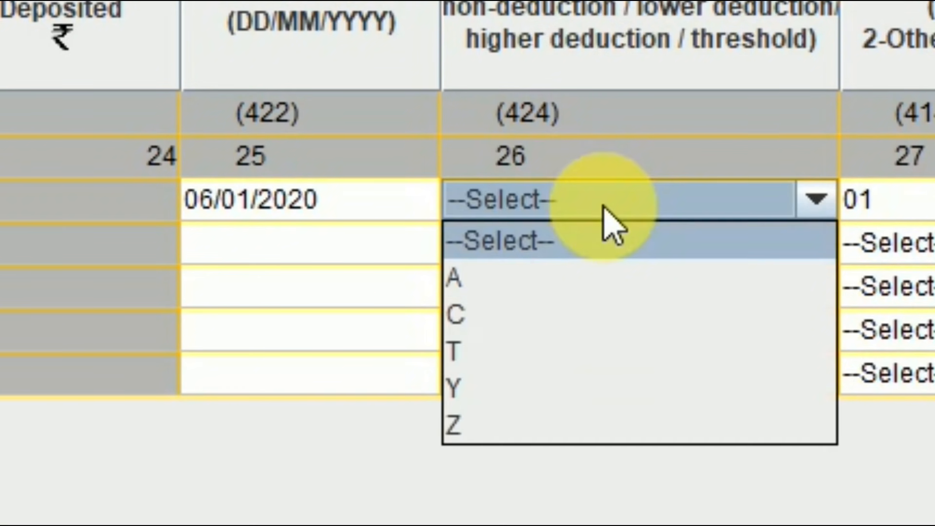
key("Down")
key("Down")
key("Down")
key("Down")
key("Down")
key("Up")
key("Return")
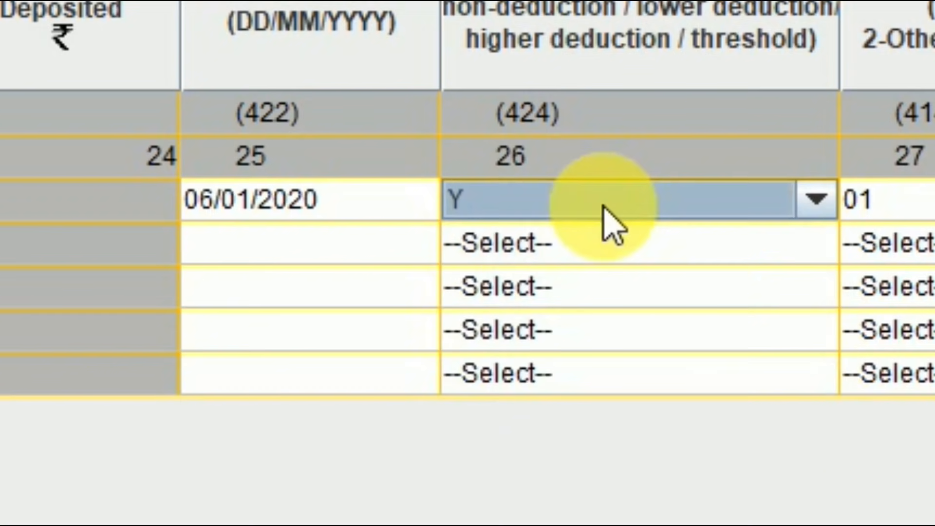
key("Tab")
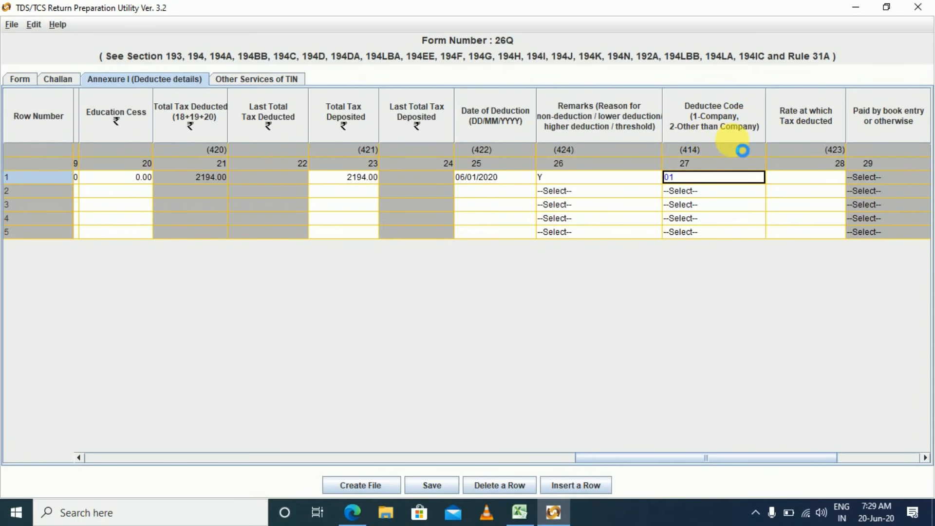
Re-enter deductee code 01 and rate 2 for row 1, then advance to row 2.
key("alt+Tab")
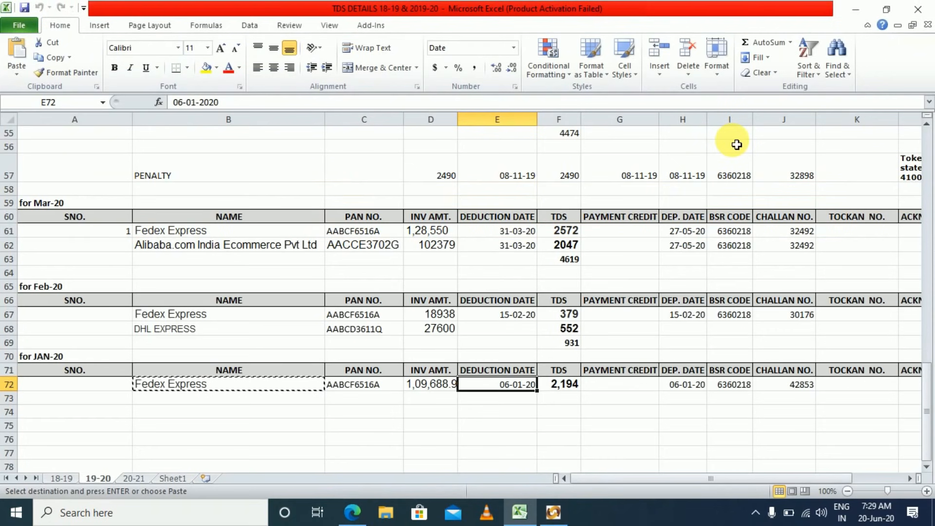
key("alt+Tab")
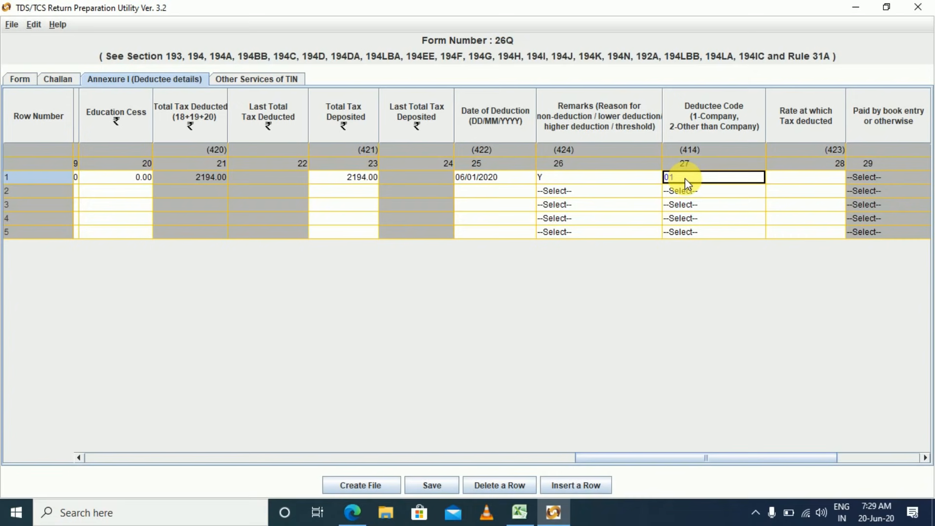
key("BackSpace")
key("BackSpace")
type("01")
key("Tab")
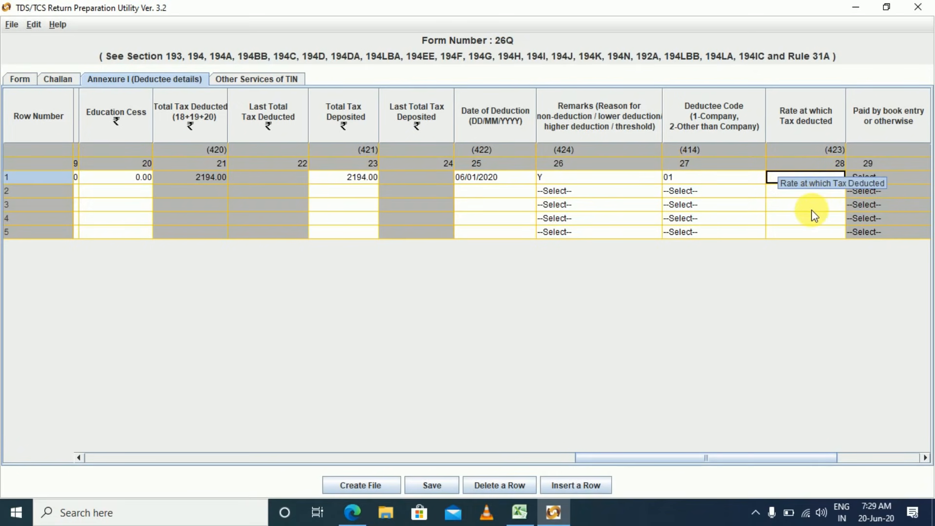
type("2")
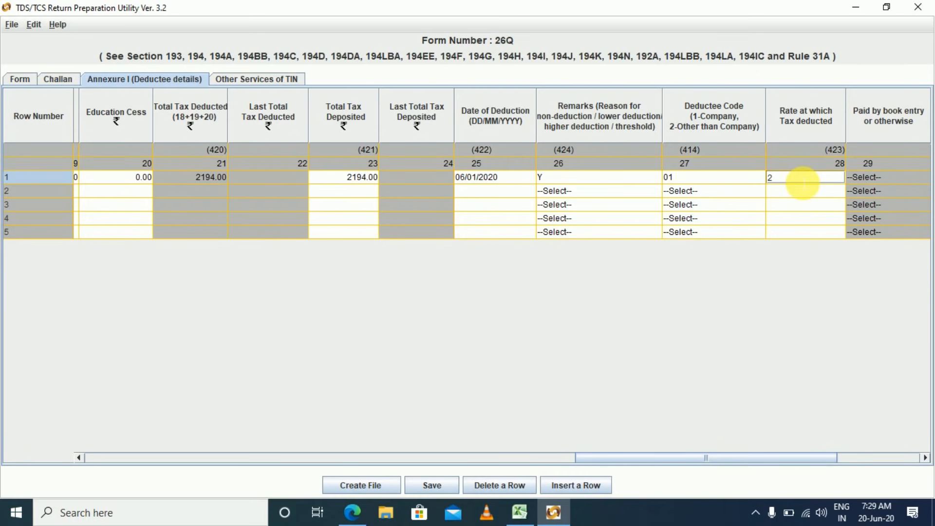
key("Tab")
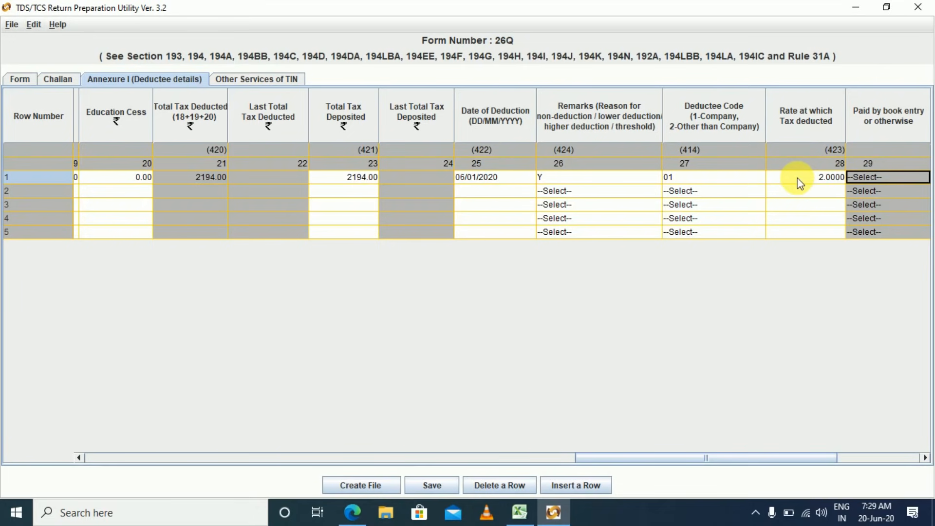
key("Tab")
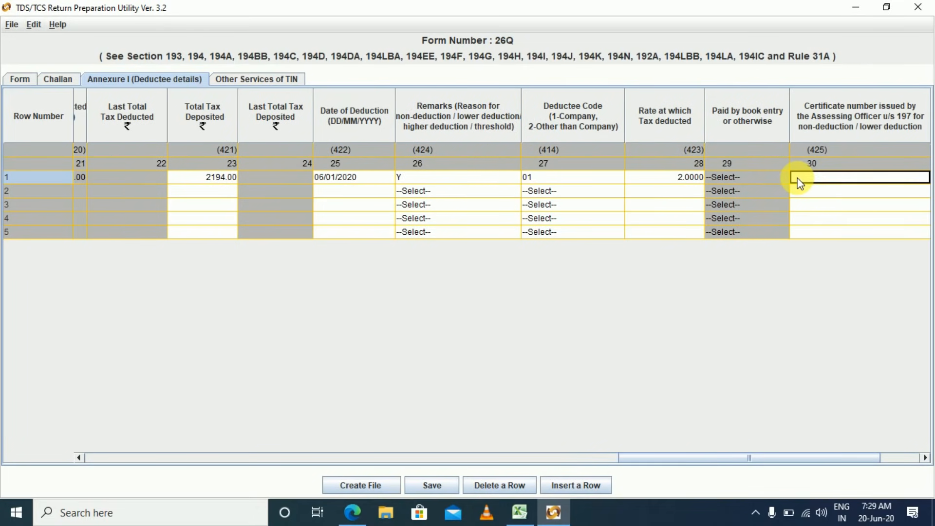
key("Tab")
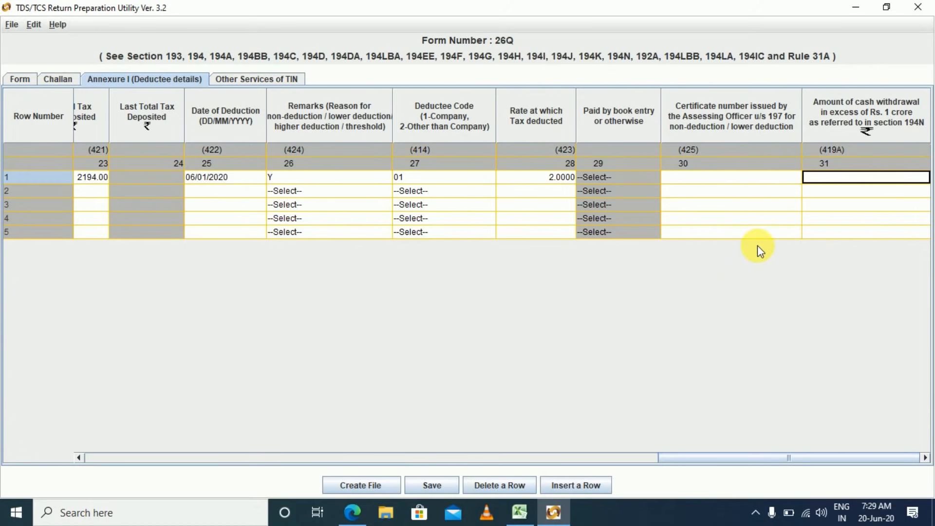
key("Tab")
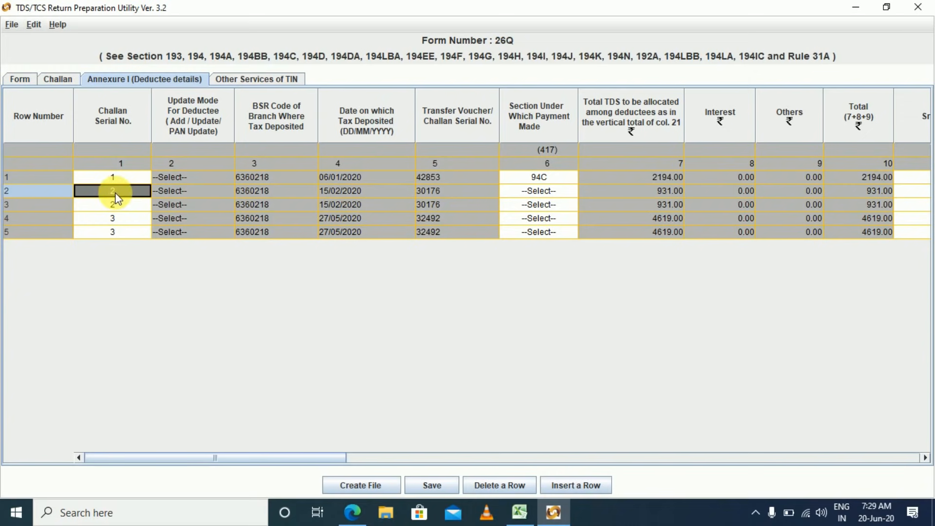
Choose payment section 94C for deductee row 2.
key("Tab")
key("Tab")
key("Tab")
key("Tab")
key("F2")
key("Down")
key("Down")
key("Down")
key("Down")
key("Down")
key("Down")
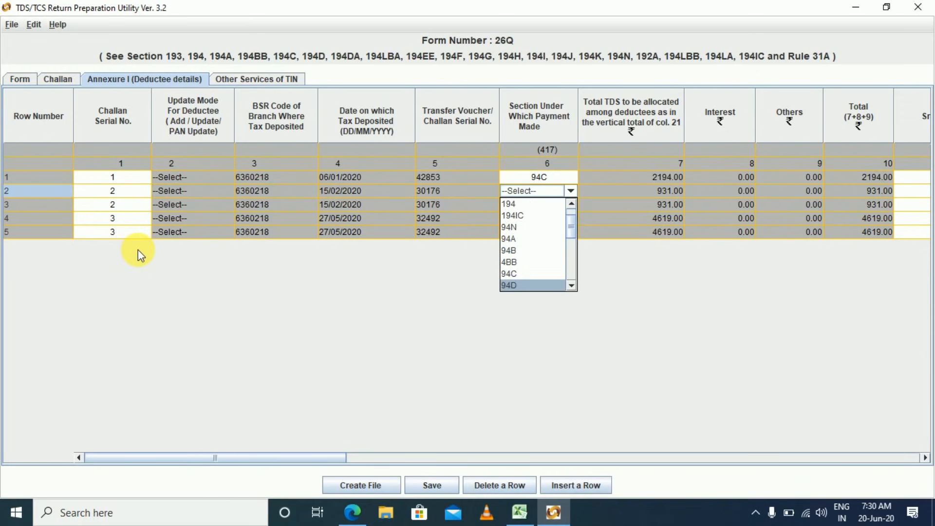
key("Return")
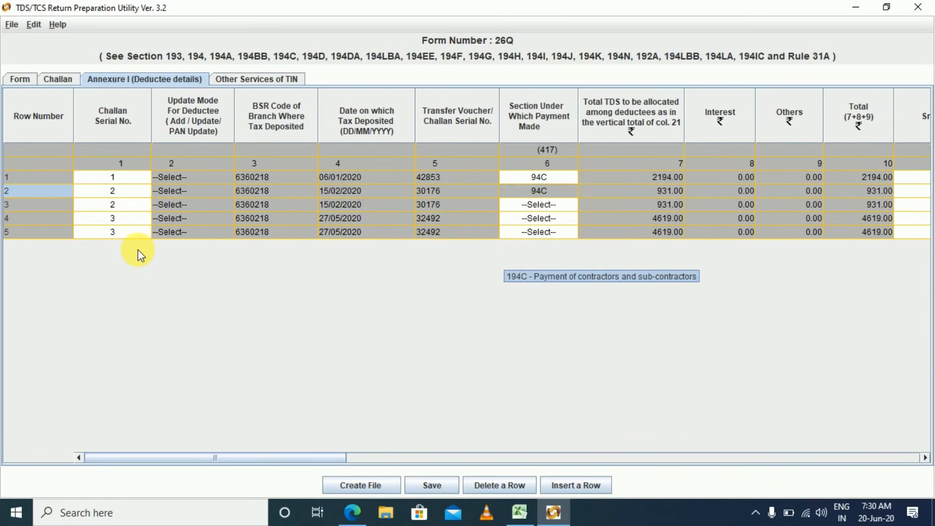
key("Tab")
key("Tab")
key("Tab")
key("Tab")
key("Tab")
key("Tab")
key("Tab")
key("Tab")
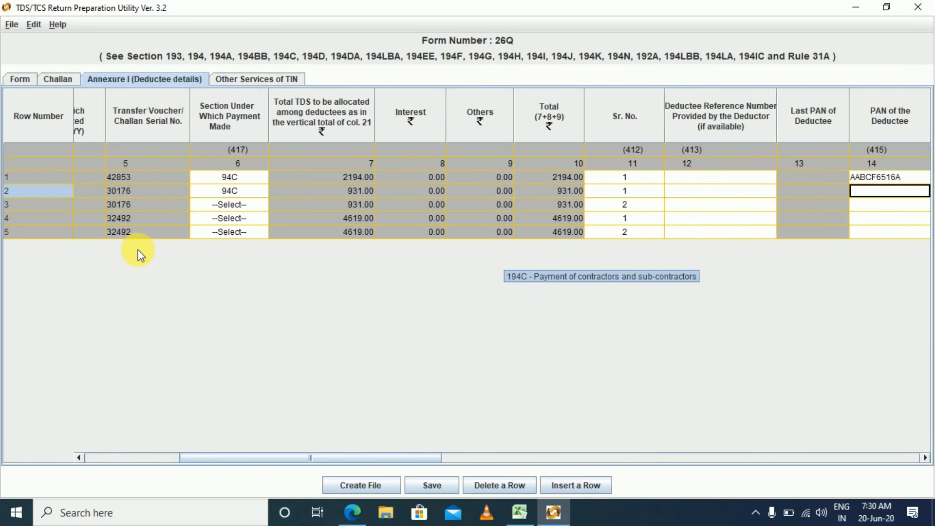
Copy the Fedex Express PAN from Excel cell C67 into row 2's PAN cell.
key("alt+Tab")
key("Up")
key("Up")
key("Up")
key("Up")
key("Left")
key("Left")
key("Left")
key("Up")
key("Right")
key("Left")
key("Down")
key("Up")
key("Right")
key("ctrl+c")
key("alt+Tab")
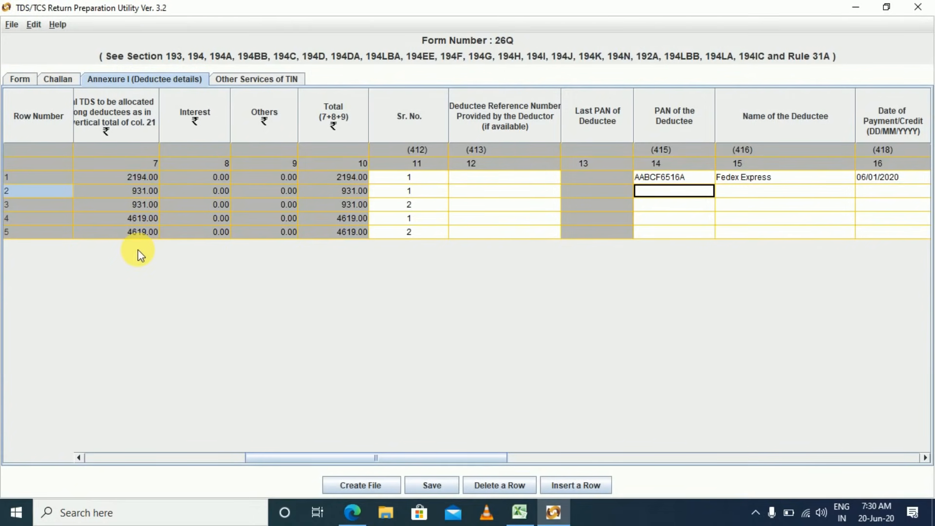
key("ctrl+v")
key("Tab")
Fill row 2's deductee name with Fedex Express, copied from row 1.
key("alt+Tab")
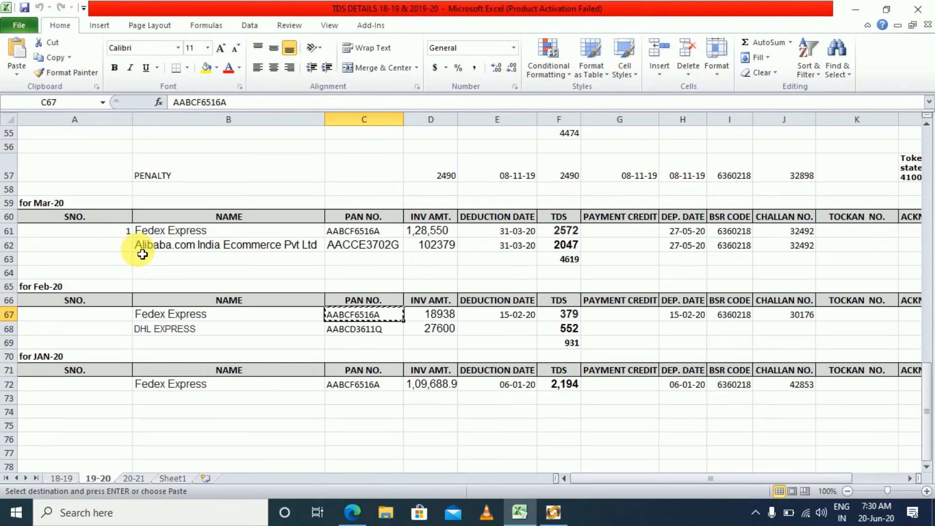
key("alt+Tab")
key("Up")
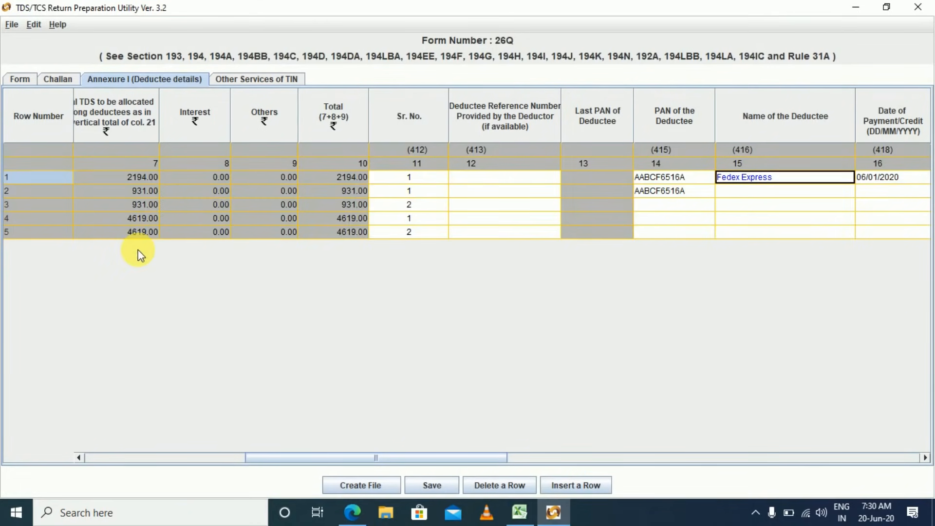
key("Down")
key("ctrl+v")
key("Tab")
Check the February deduction date in Excel cell E67 for row 2.
key("alt+Tab")
key("Right")
key("Right")
key("Right")
key("Right")
key("Right")
key("Left")
key("Left")
key("Right")
key("Left")
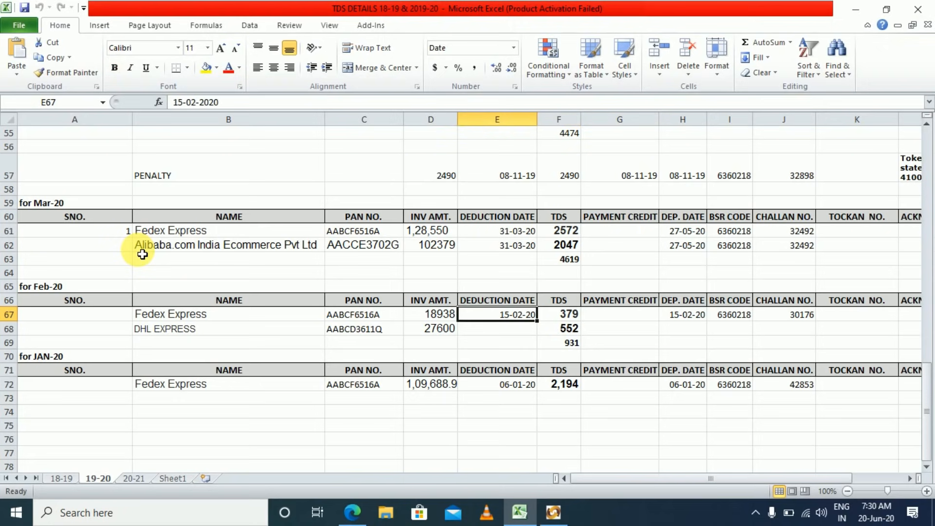
key("alt+Tab")
Enter row 2's payment date 15/02/2020 and amount paid 118938.
key("Right")
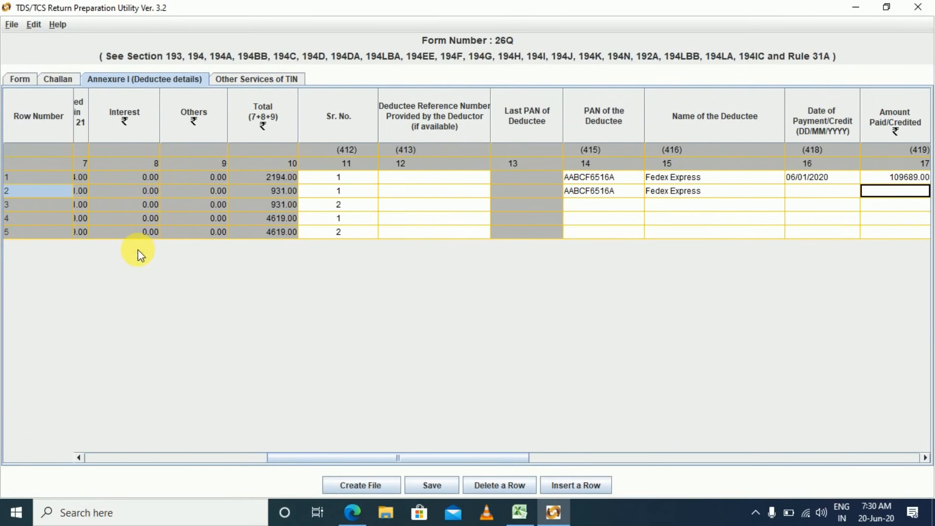
key("Right")
key("Right")
key("Right")
key("Left")
key("Left")
key("Left")
key("Left")
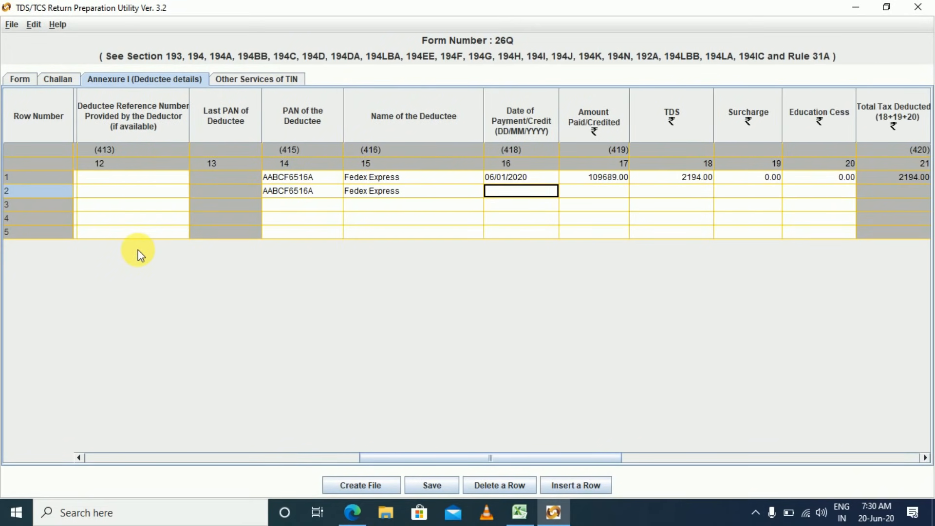
key("F2")
type("15/")
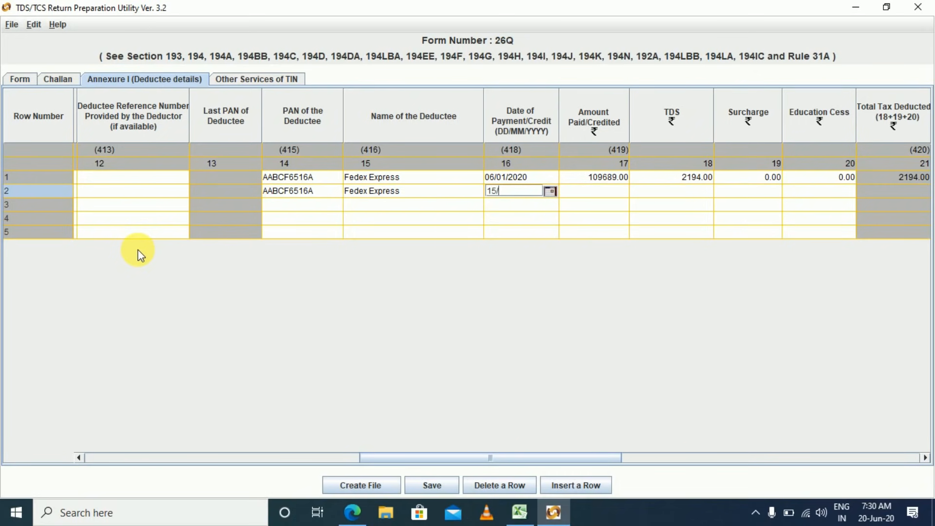
type("02/2020")
key("Tab")
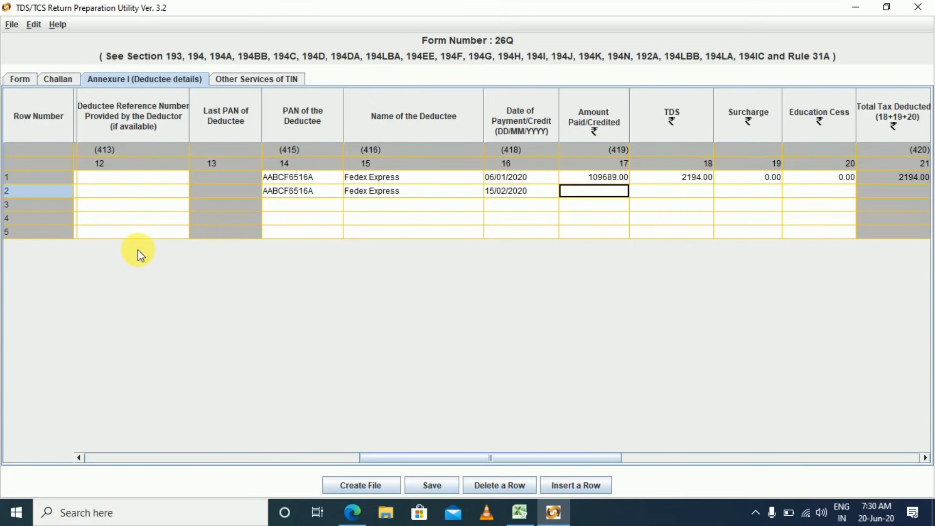
key("alt+Tab")
key("shift+F10")
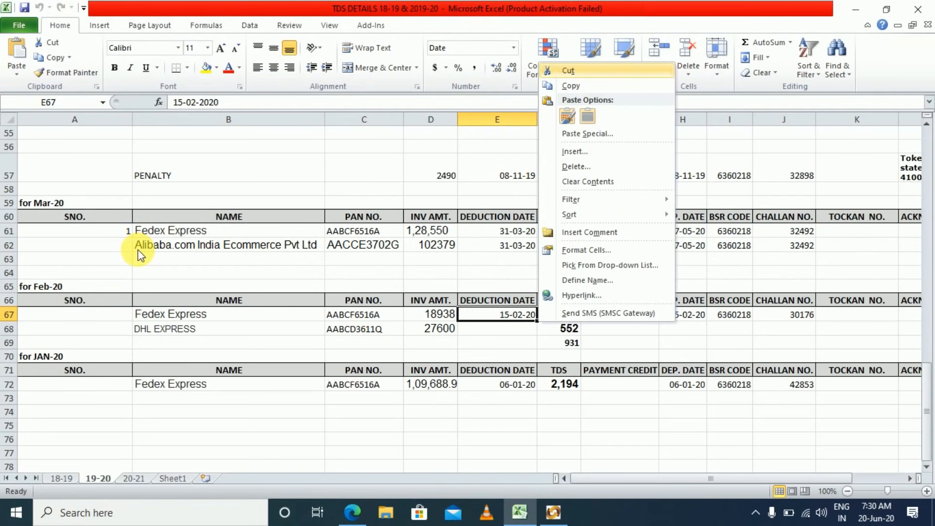
key("alt+Tab")
type("118938")
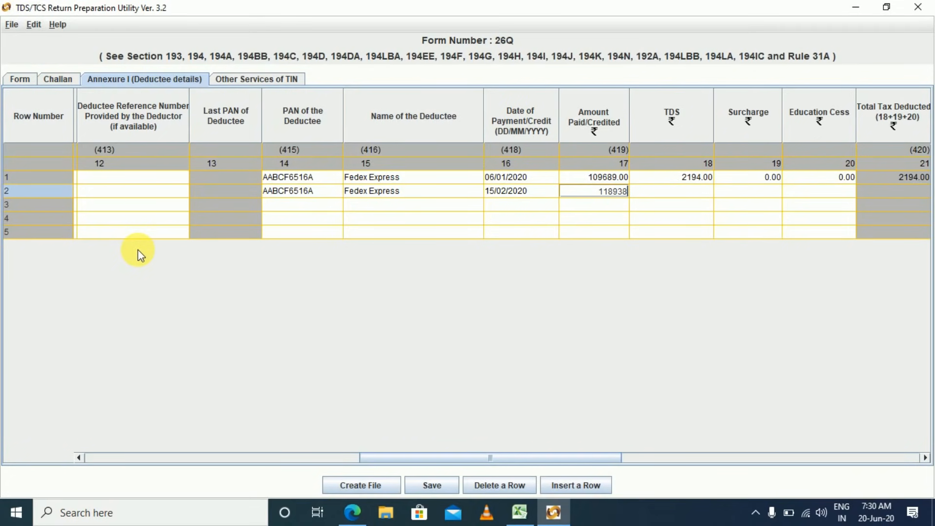
key("Tab")
Record row 2's TDS as 379, checked against Excel, with zero surcharge and education cess.
key("alt+Tab")
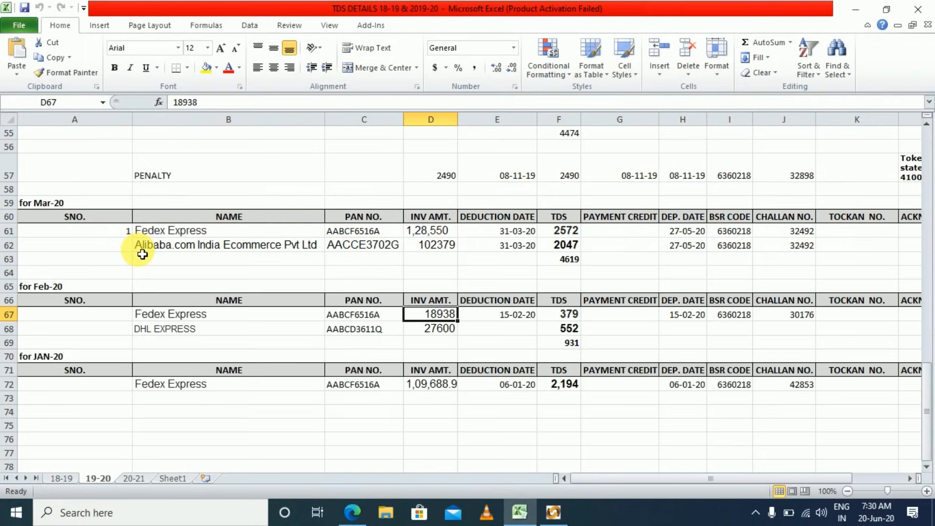
key("Right")
key("Right")
key("alt+Tab")
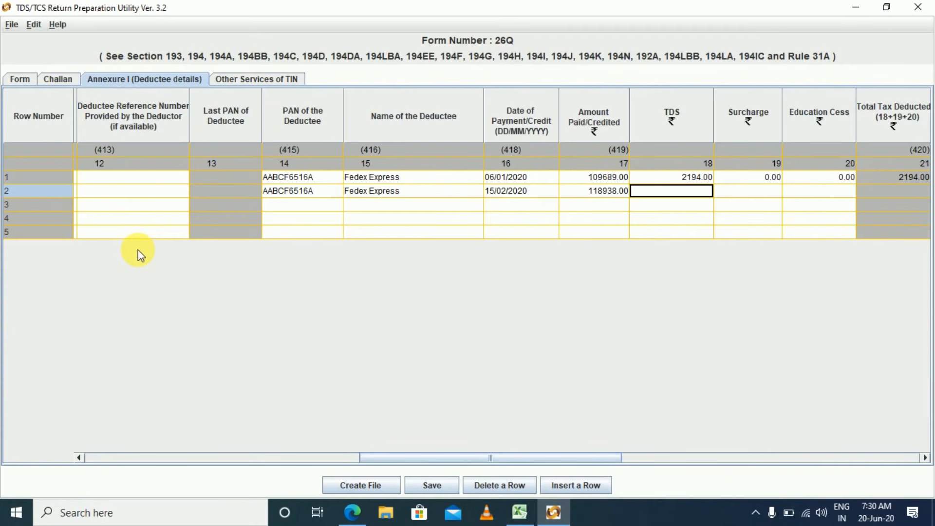
type("379")
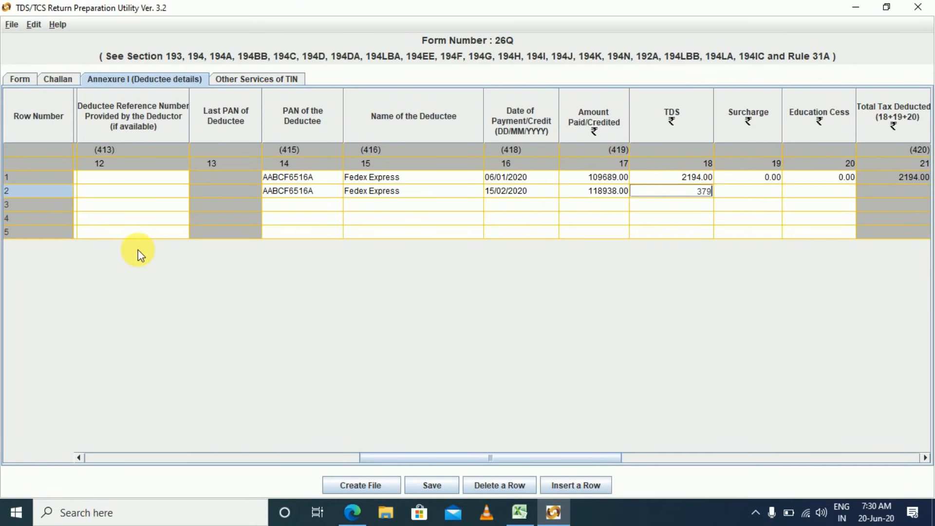
key("Tab")
type("00")
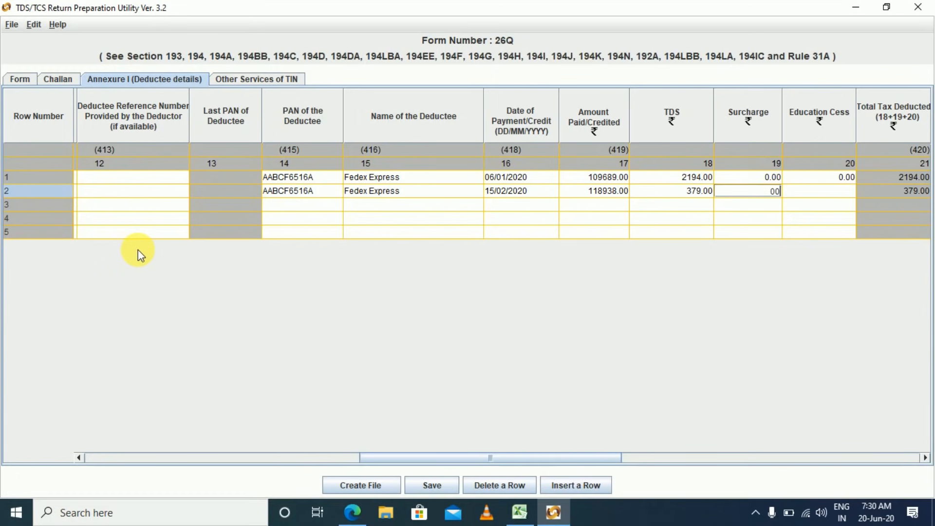
key("Tab")
type("00")
key("Tab")
key("Tab")
key("Tab")
key("Tab")
key("Tab")
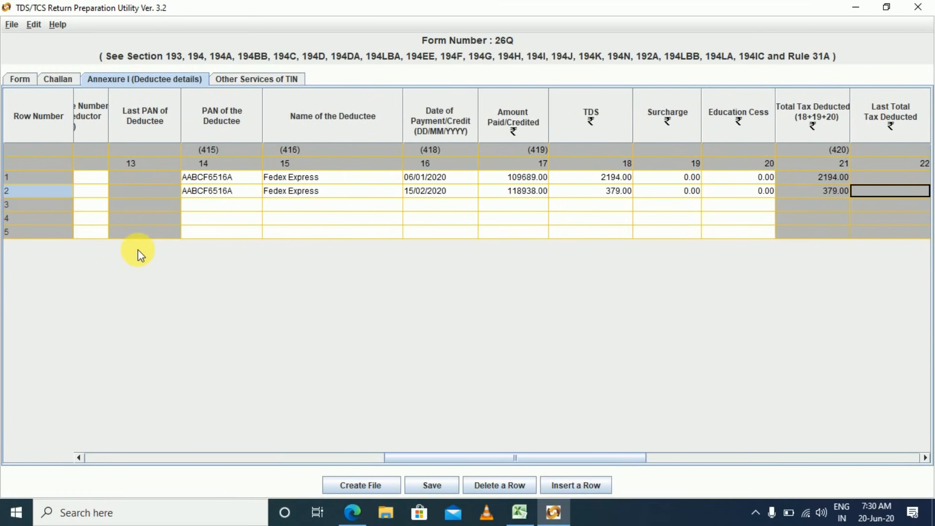
Enter 15/02/2020 as row 2's date of deduction, checked against the spreadsheet.
key("Tab")
key("shift+Tab")
key("shift+Tab")
key("shift+Tab")
key("shift+Tab")
key("shift+Tab")
key("shift+Tab")
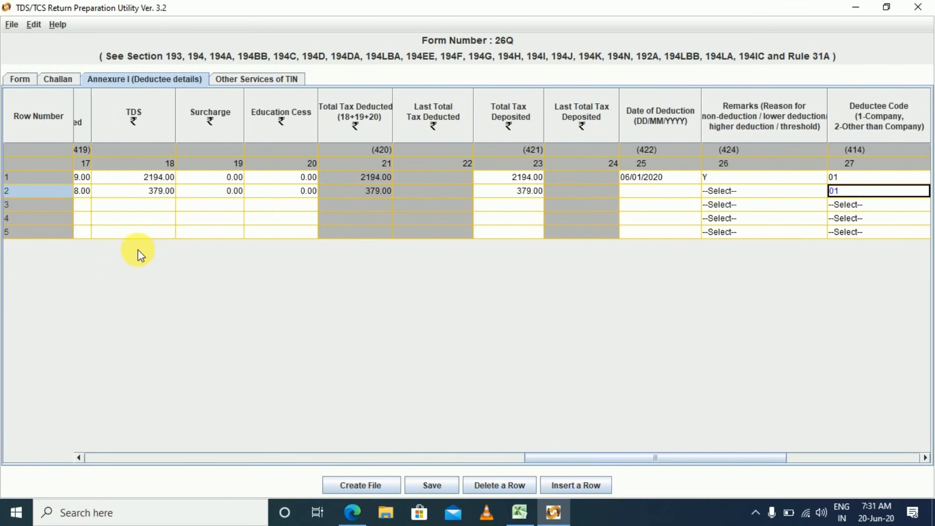
key("shift+Tab")
key("Tab")
key("Tab")
key("Tab")
key("Tab")
key("Tab")
key("shift+Tab")
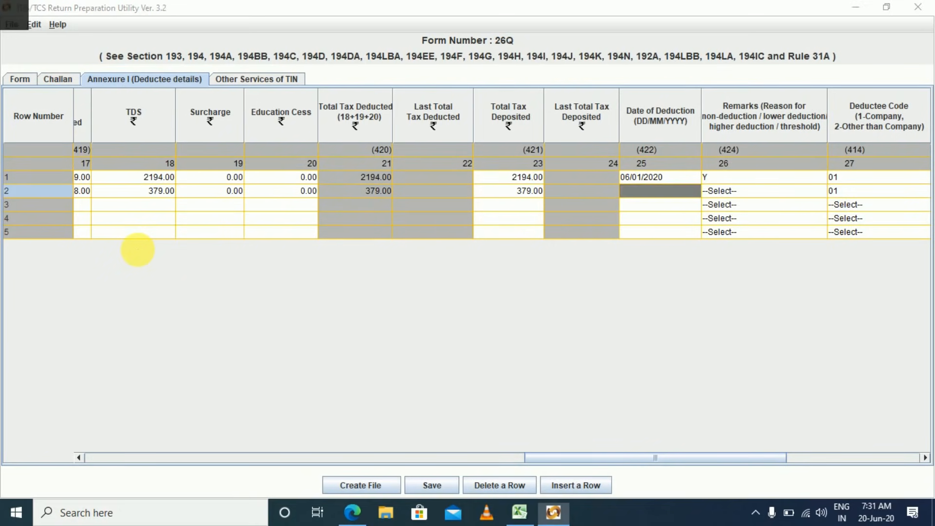
key("alt+Tab")
key("Left")
key("Left")
key("Right")
key("Right")
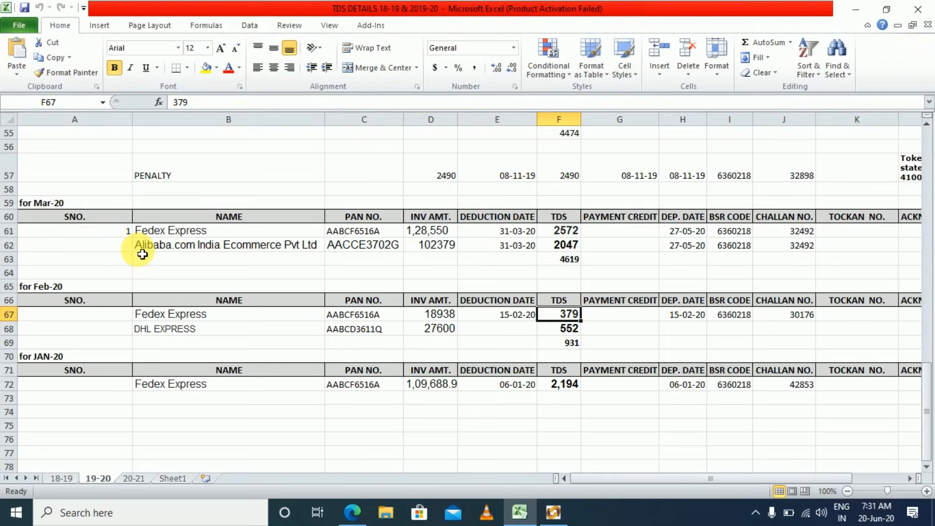
key("alt+Tab")
type("1")
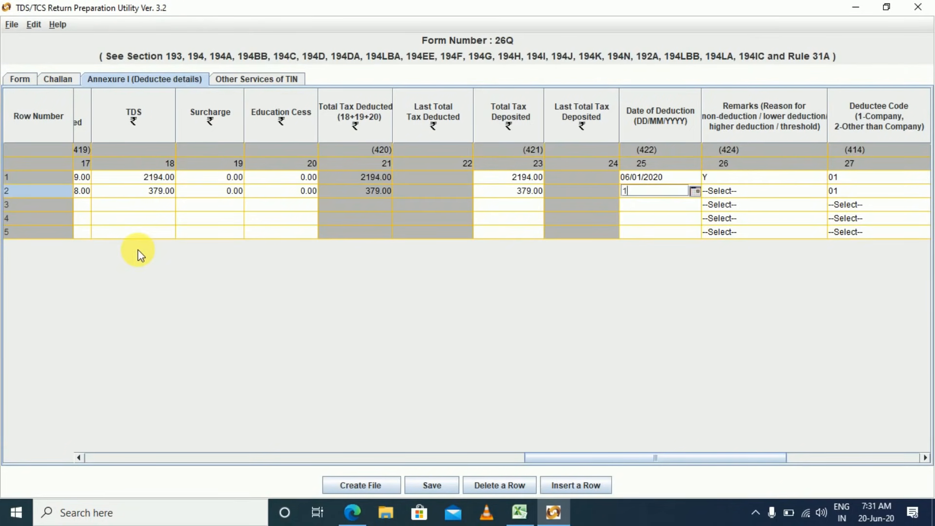
type("5/02/0220")
key("Tab")
Set row 2's remark to Y and its tax rate to 2.
key("Down")
key("Down")
key("Down")
key("Down")
key("Down")
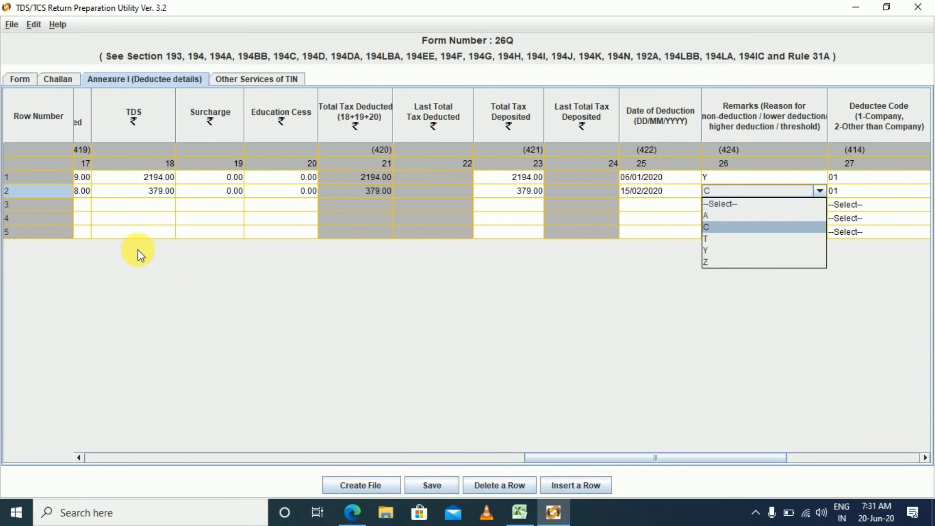
key("Return")
key("Tab")
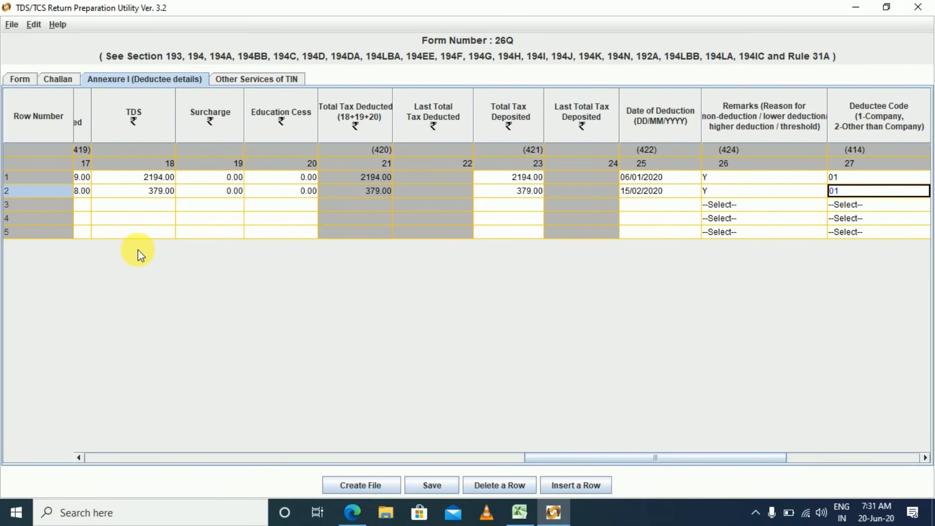
key("Tab")
key("Tab")
key("shift+Tab")
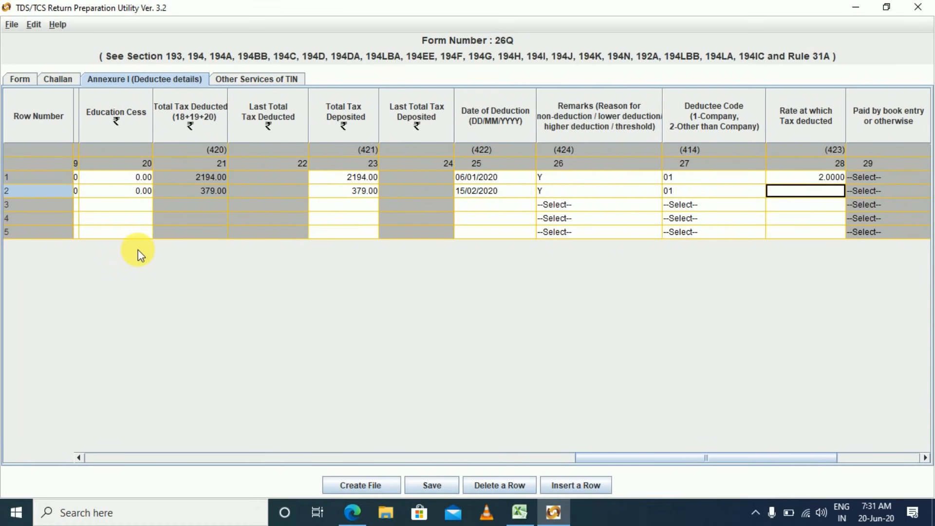
type("2")
key("Tab")
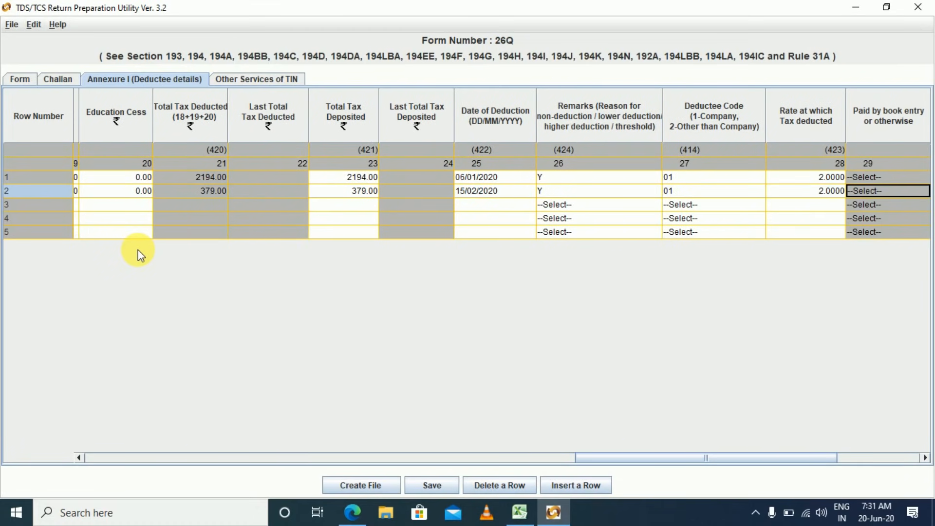
key("Tab")
key("Tab")
key("Tab")
key("Tab")
key("Tab")
key("Tab")
key("F2")
Set deductee row 3's section to 94C.
key("alt+Down")
key("Down")
key("Down")
key("Down")
key("Down")
key("Down")
key("Down")
key("Down")
key("Down")
key("Up")
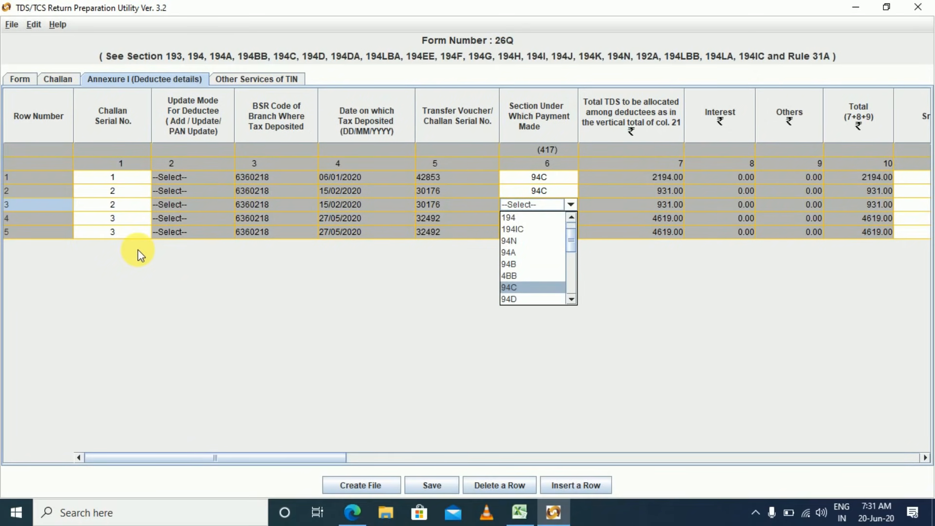
key("Escape")
key("F2")
key("alt+Down")
key("Down")
key("Down")
key("Down")
key("Down")
key("Down")
key("Down")
key("Down")
key("Return")
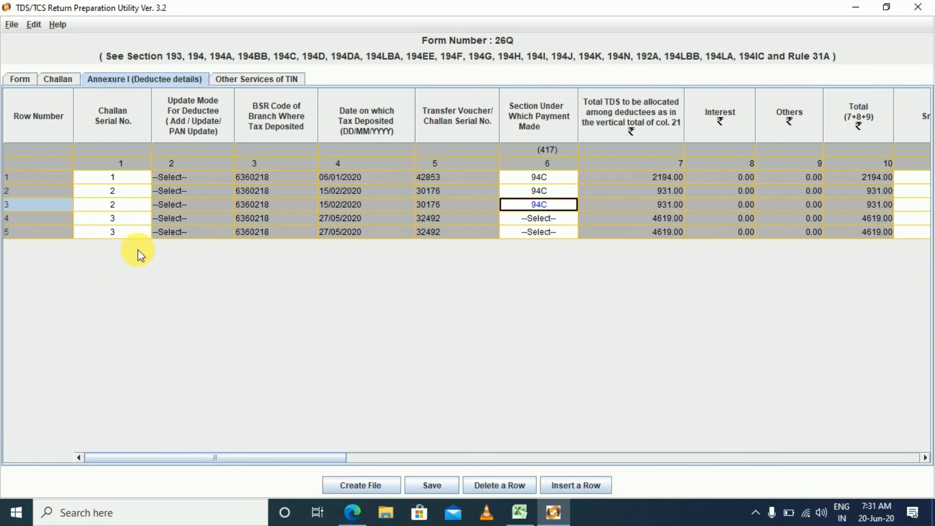
Copy the DHL EXPRESS PAN from Excel cell C68 into row 3's PAN.
key("Tab")
key("Tab")
key("Tab")
key("Tab")
key("Tab")
key("Tab")
key("Tab")
key("Tab")
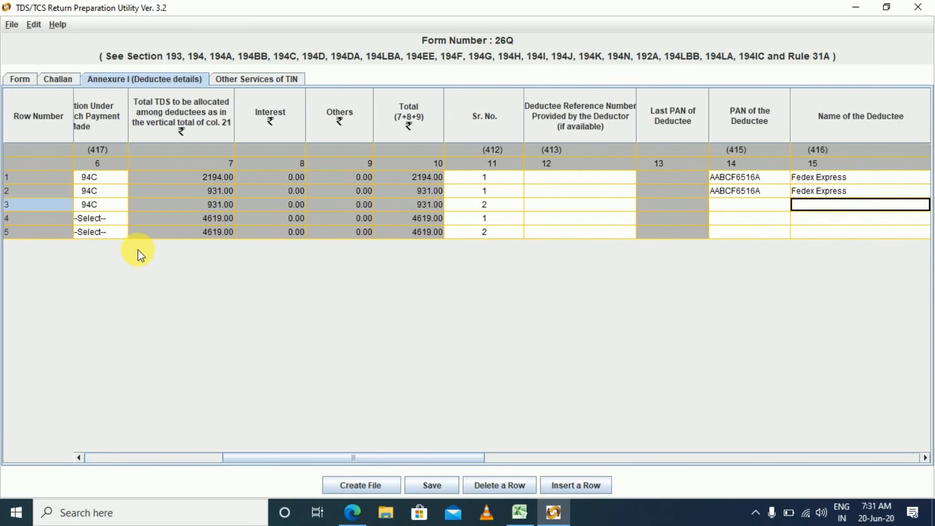
key("alt+Tab")
key("Left")
key("Left")
key("Down")
key("Left")
key("Left")
key("Right")
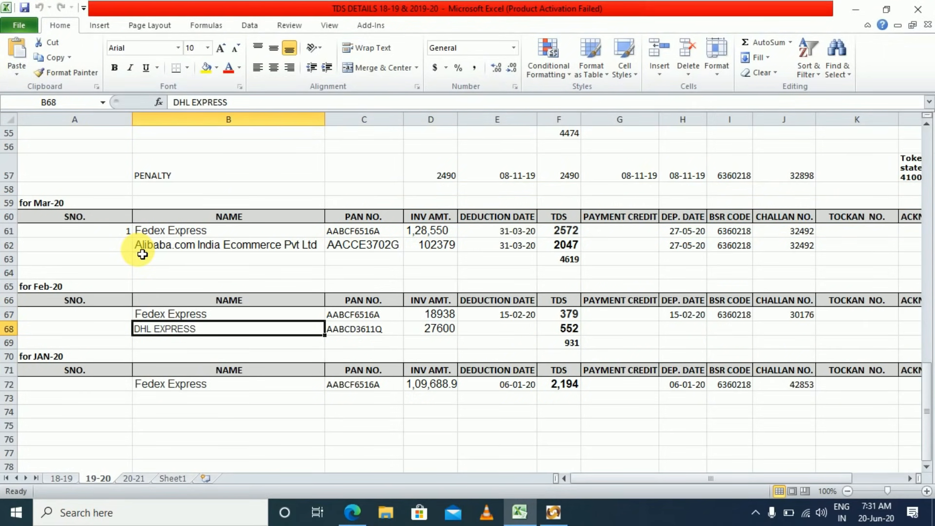
key("Right")
key("ctrl+c")
key("alt+Tab")
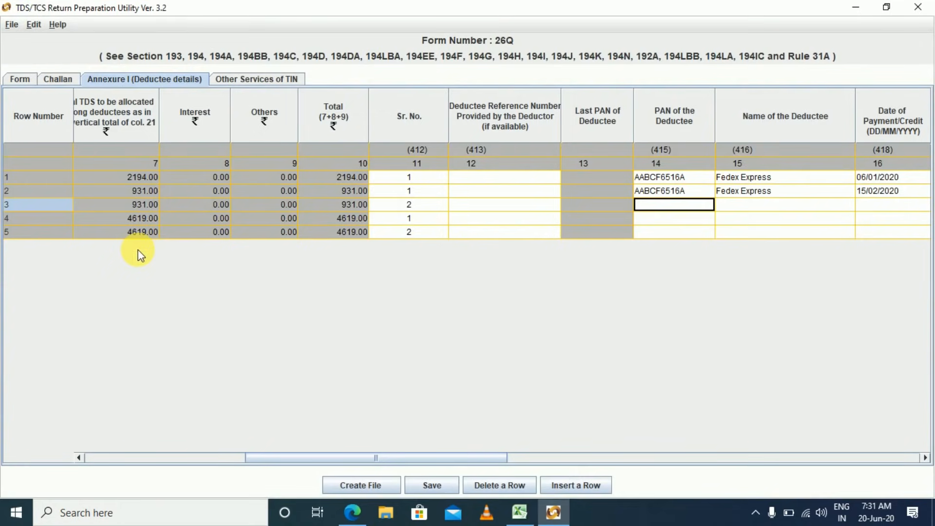
key("ctrl+v")
Copy the name DHL EXPRESS from Excel cell B68 into row 3's deductee name.
key("Tab")
key("alt+Tab")
key("Left")
key("ctrl+c")
key("alt+Tab")
key("ctrl+v")
Give row 3 payment date 15/02/2020 and amount paid 27600.
key("Tab")
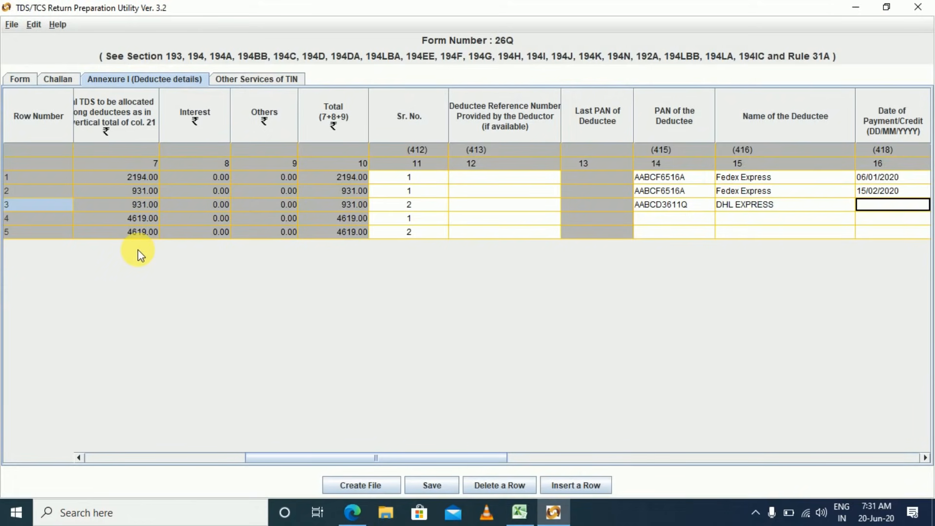
key("alt+Tab")
key("alt+Tab")
key("Up")
key("ctrl+c")
key("Down")
key("ctrl+v")
key("Tab")
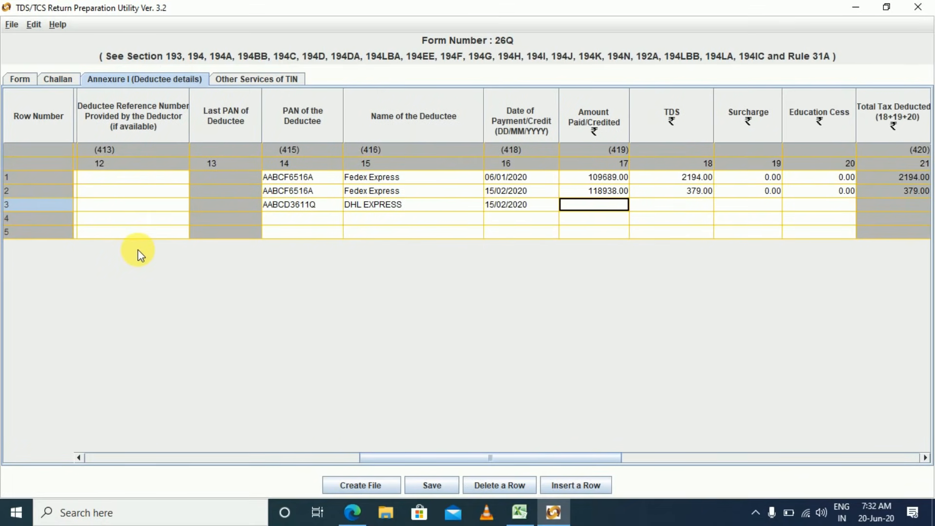
key("alt+Tab")
key("Right")
key("Right")
key("Left")
key("Right")
key("alt+Tab")
type("27600")
key("Tab")
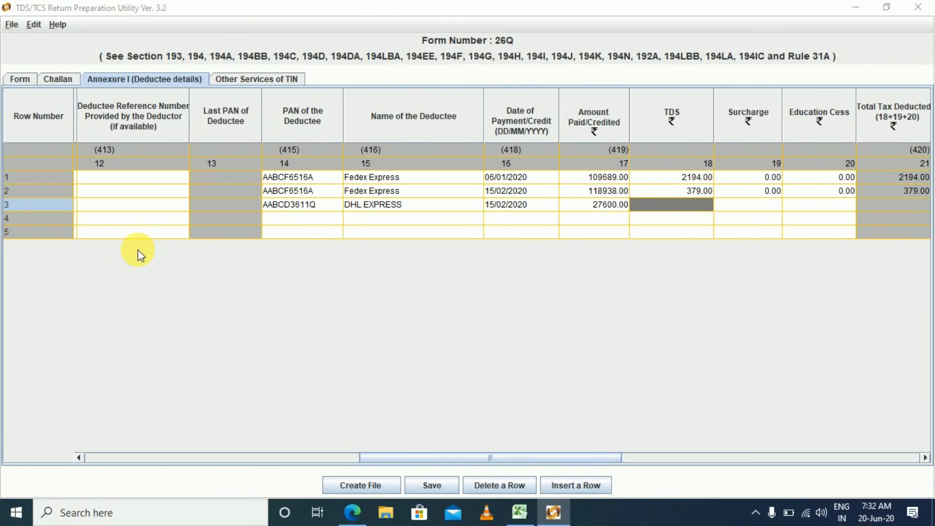
Record row 3's TDS as 552 with zero surcharge and education cess.
key("alt+Tab")
key("Right")
key("Right")
key("alt+Tab")
type("552")
key("Tab")
type("0")
key("Tab")
type("0")
key("Tab")
key("Tab")
key("Tab")
key("Tab")
key("Tab")
key("Tab")
key("Tab")
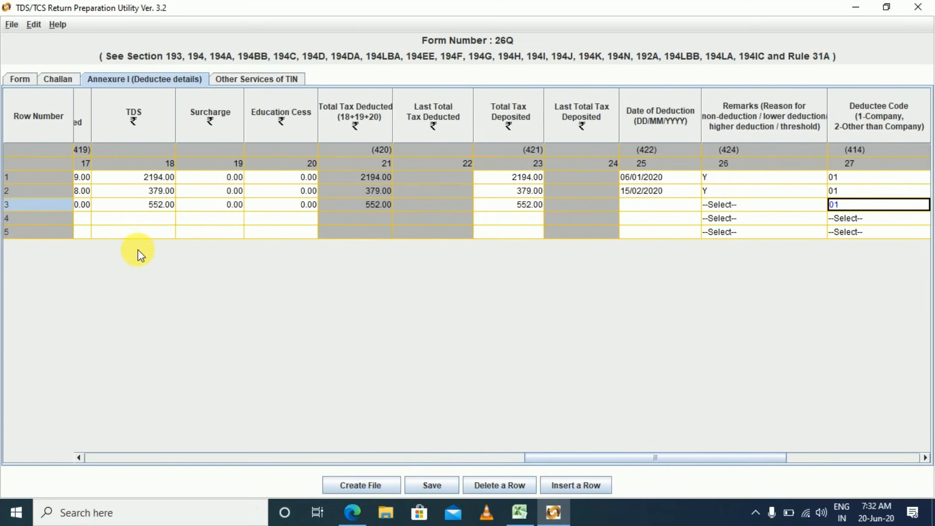
key("shift+Tab")
key("shift+Tab")
key("shift+Tab")
Give row 3 deduction date 15/02/2020, remark Y and a 2% rate.
key("Tab")
key("Up")
key("Down")
key("ctrl+v")
key("Tab")
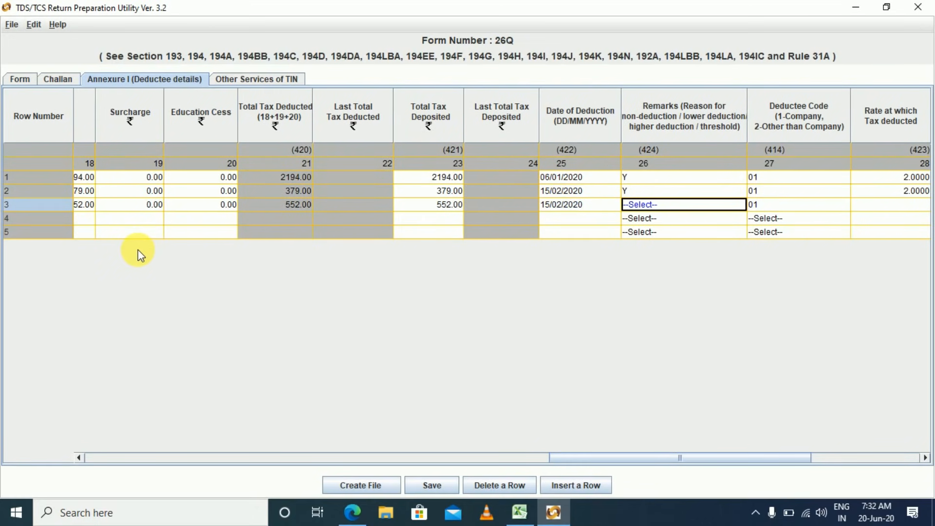
key("alt+Down")
key("Down")
key("Down")
key("Down")
key("Down")
key("Return")
key("Tab")
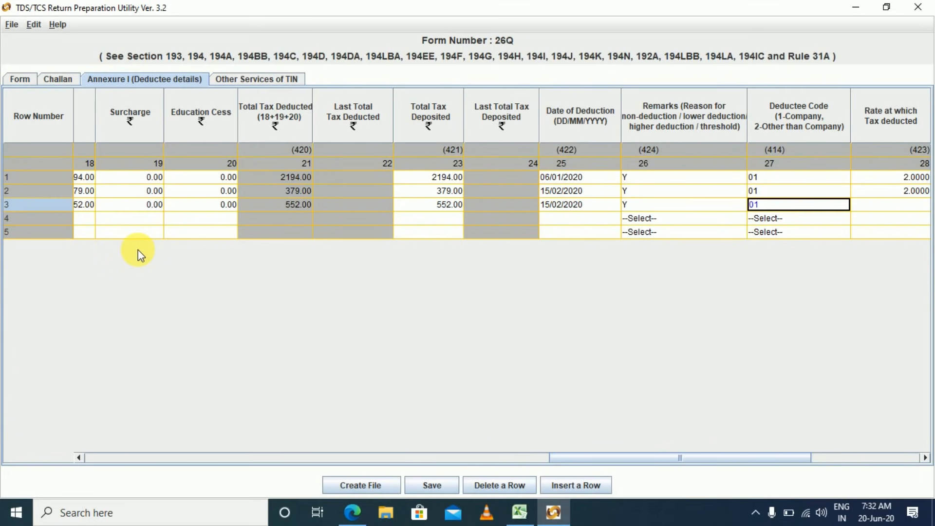
key("Tab")
type("2")
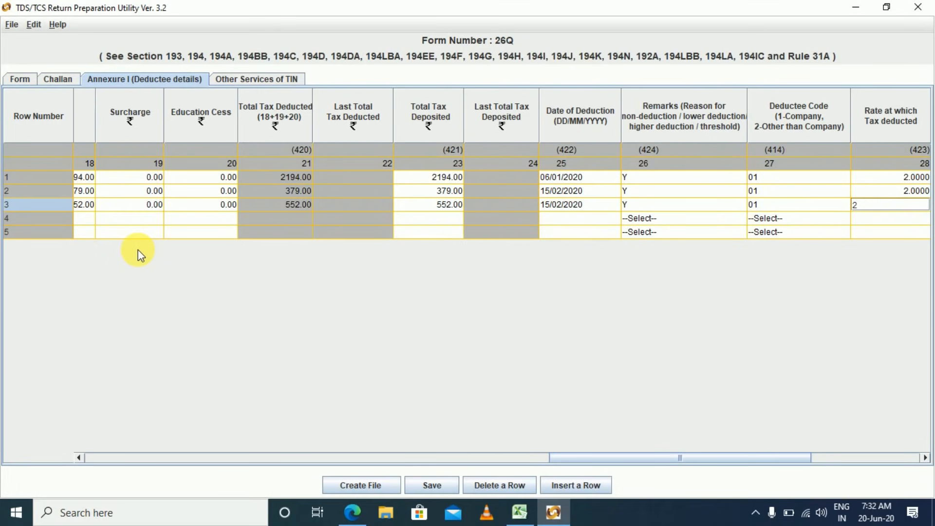
key("Tab")
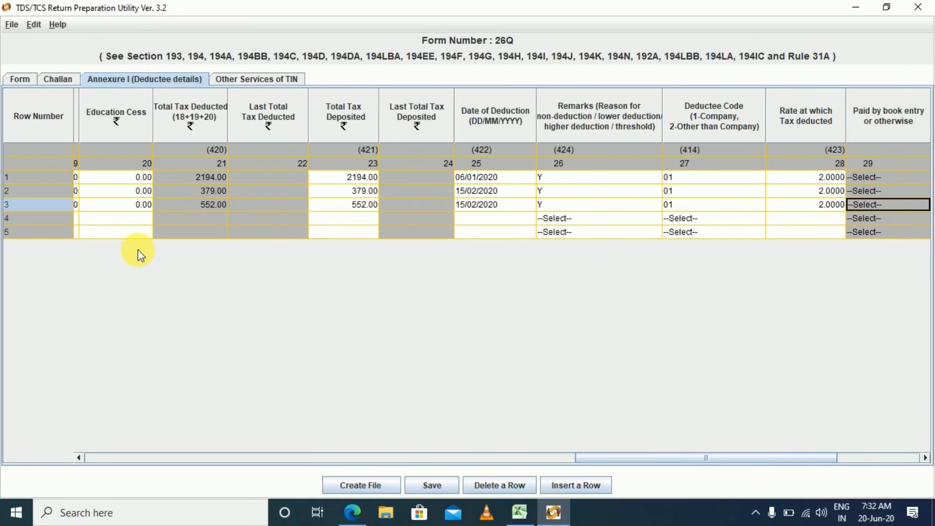
Move on to row 4 and scan across the table's first and last columns.
key("Tab")
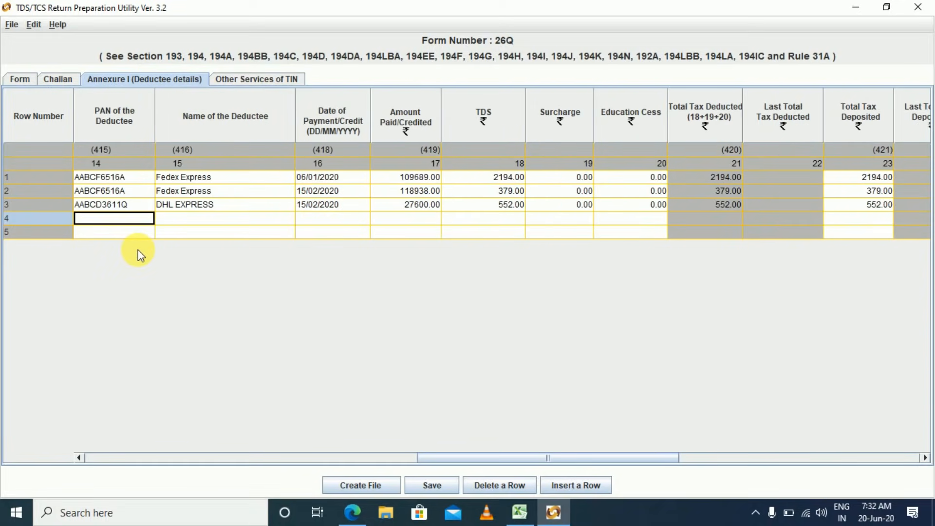
key("Home")
key("Tab")
key("Tab")
key("Tab")
key("Tab")
key("Tab")
key("Tab")
key("Tab")
key("Tab")
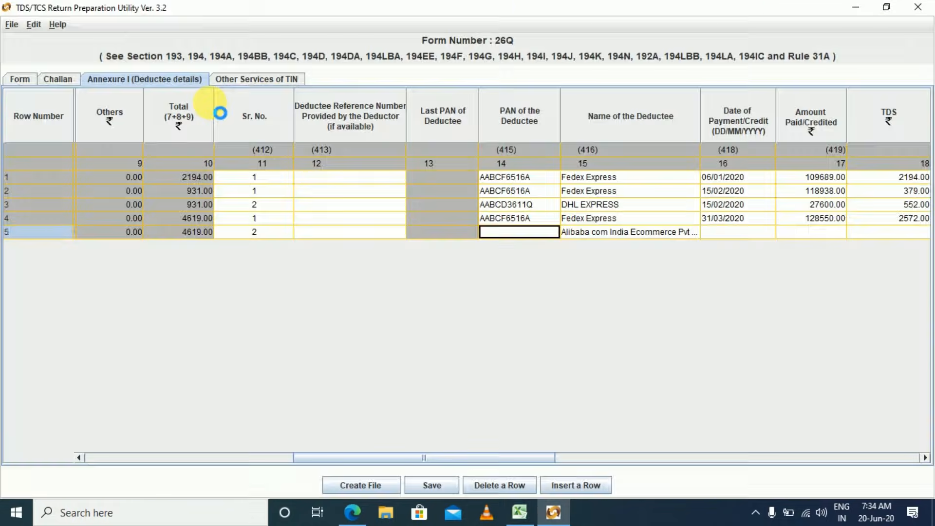
key("End")
key("Home")
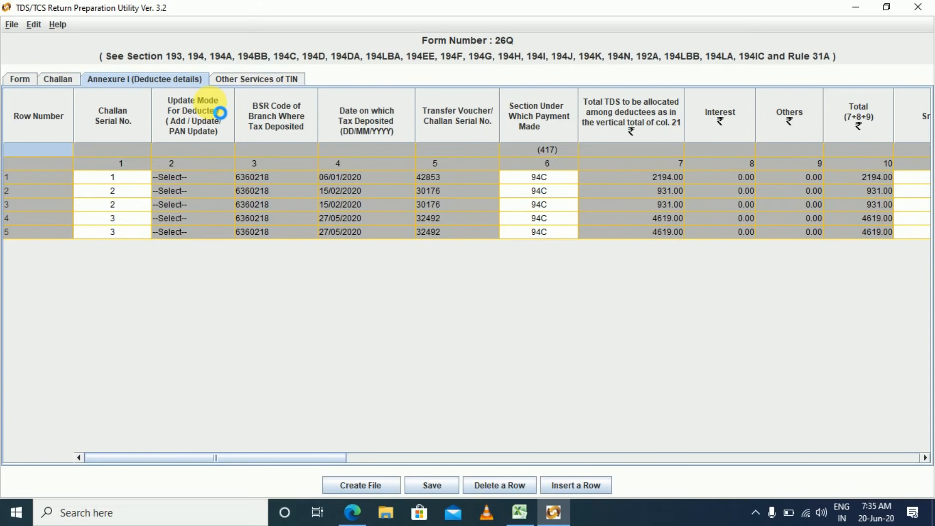
Save the statement into Q4 LLP 19-20, attempt Create File, and dismiss the deduction-rate warning.
left_click(431, 486)
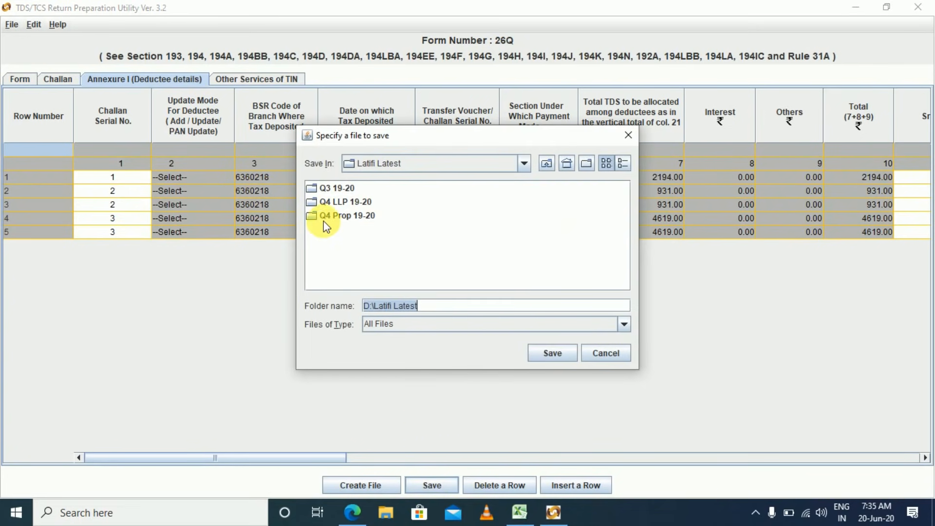
left_click(338, 207)
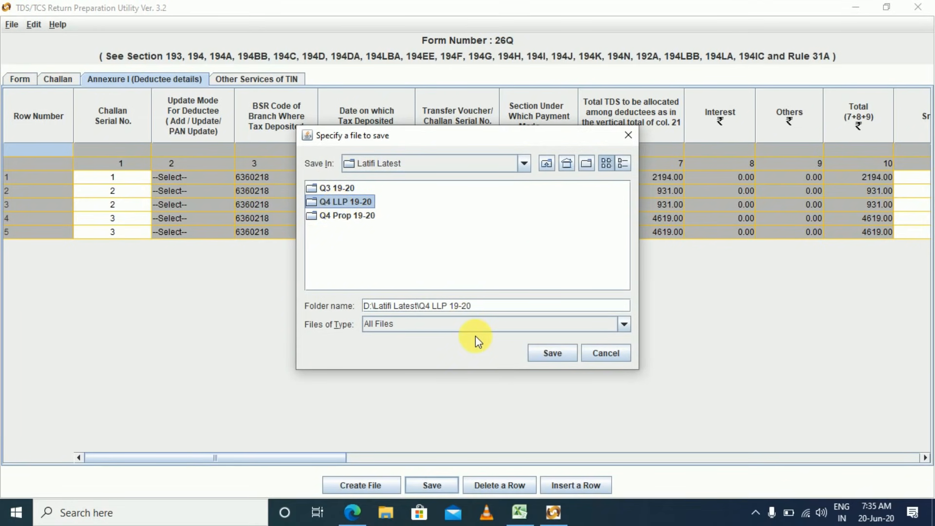
left_click(549, 354)
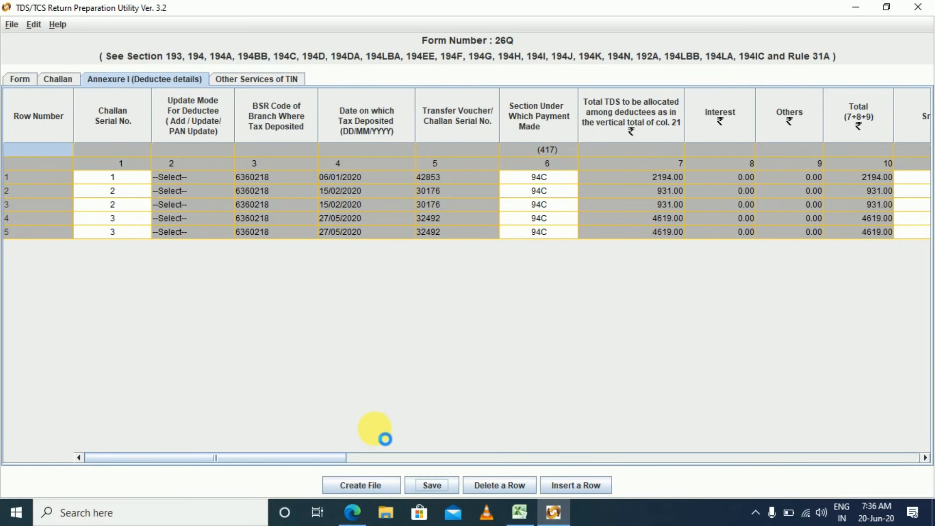
left_click(359, 486)
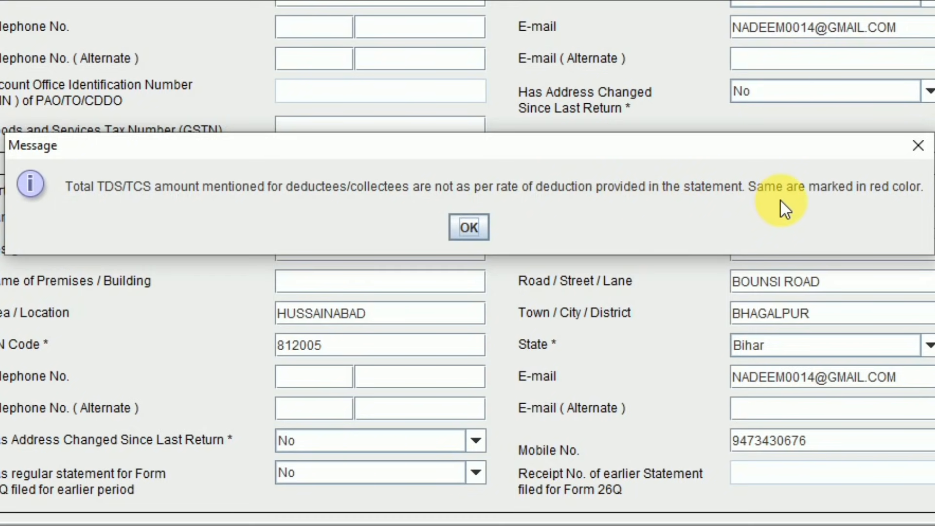
left_click(469, 227)
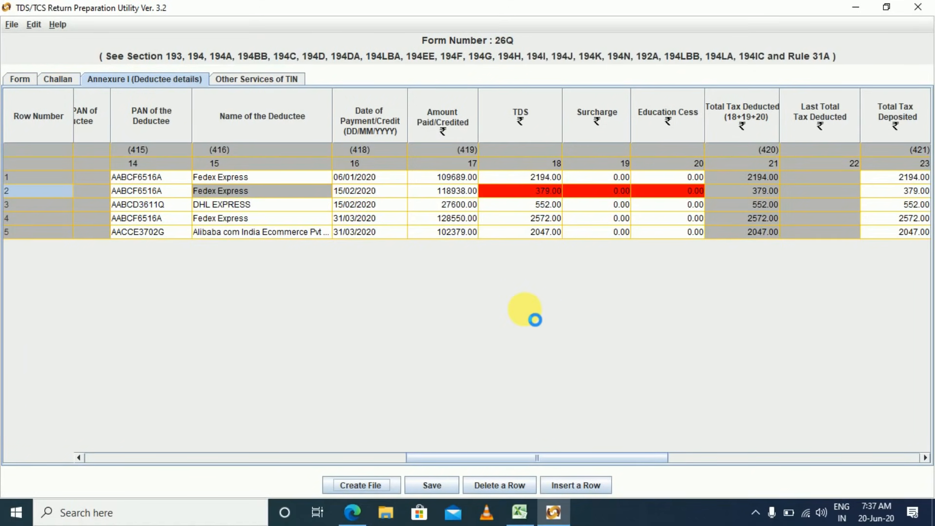
Compare row 2's amount 118938.00 with the Excel February Fedex invoice amount 18938.
left_click(465, 191)
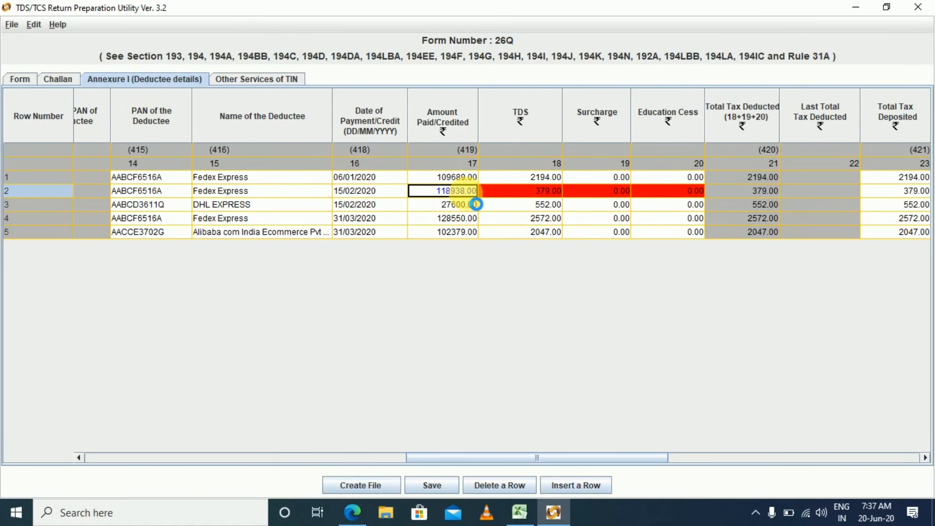
key("Left")
key("Left")
key("Left")
key("Left")
key("Left")
key("Left")
key("Left")
key("Left")
key("Left")
key("Left")
key("Left")
key("Left")
key("Left")
key("Left")
key("Left")
key("Left")
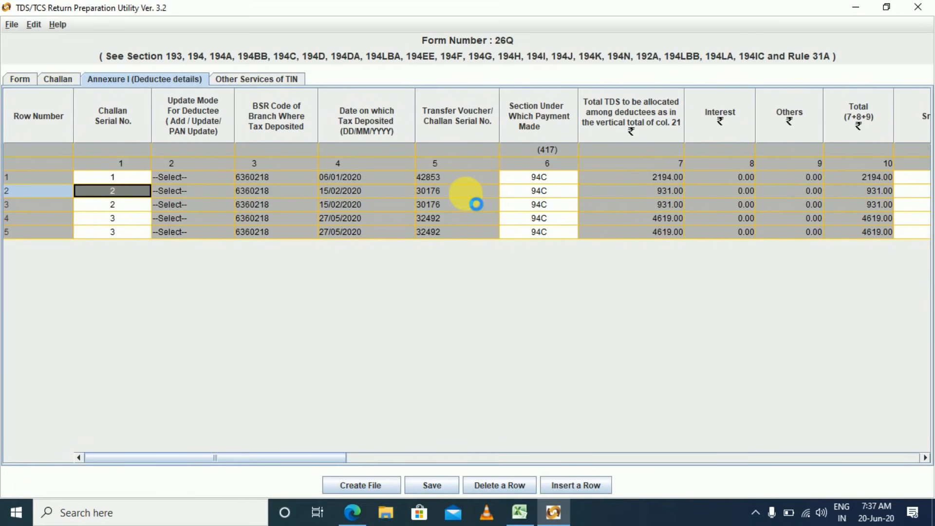
key("alt+Tab")
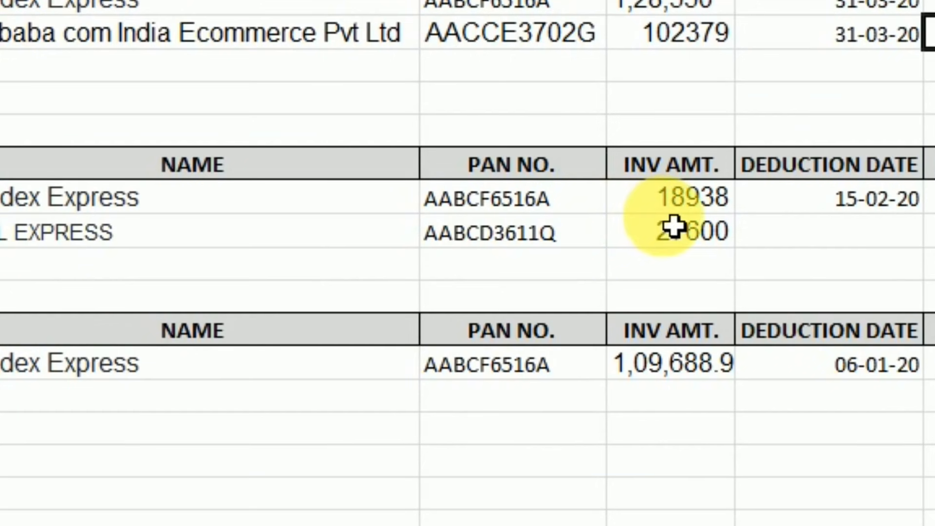
left_click(430, 317)
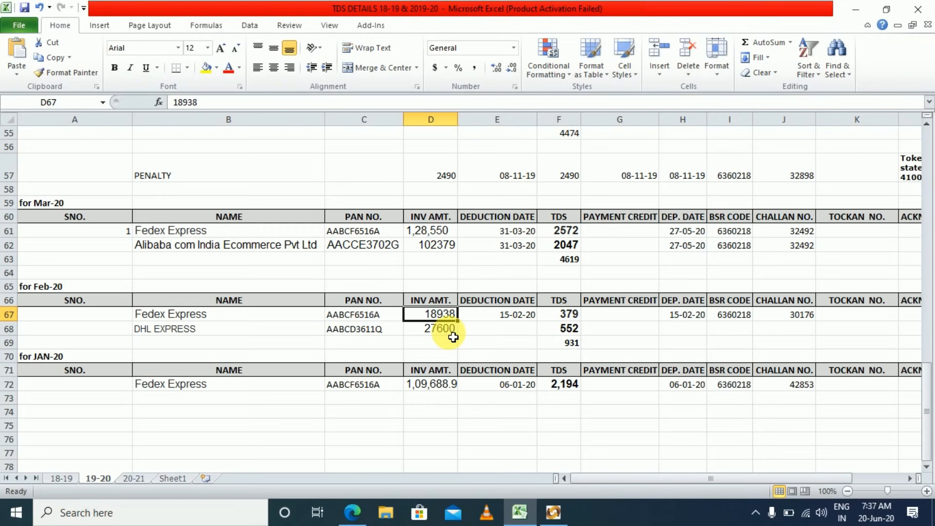
key("Right")
key("alt+Tab")
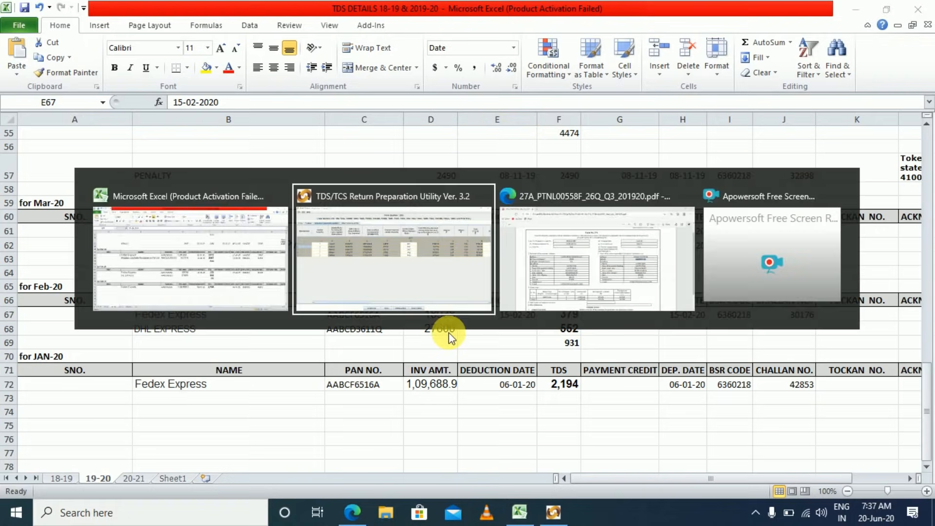
key("Right")
key("Right")
key("Right")
key("Right")
key("Right")
key("Right")
key("Right")
key("Right")
key("Right")
key("Right")
key("Right")
key("Right")
key("Right")
key("Right")
key("Right")
key("Right")
key("Right")
key("Right")
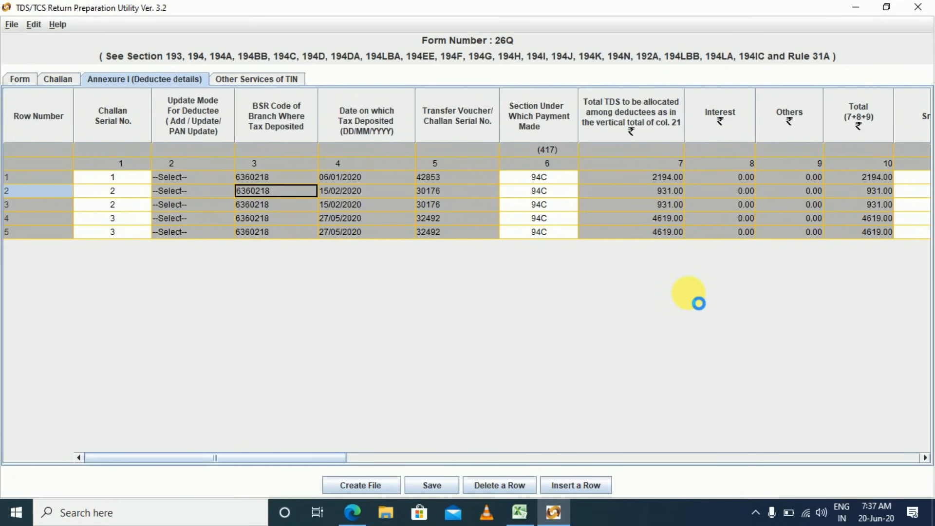
key("Left")
key("Left")
key("Left")
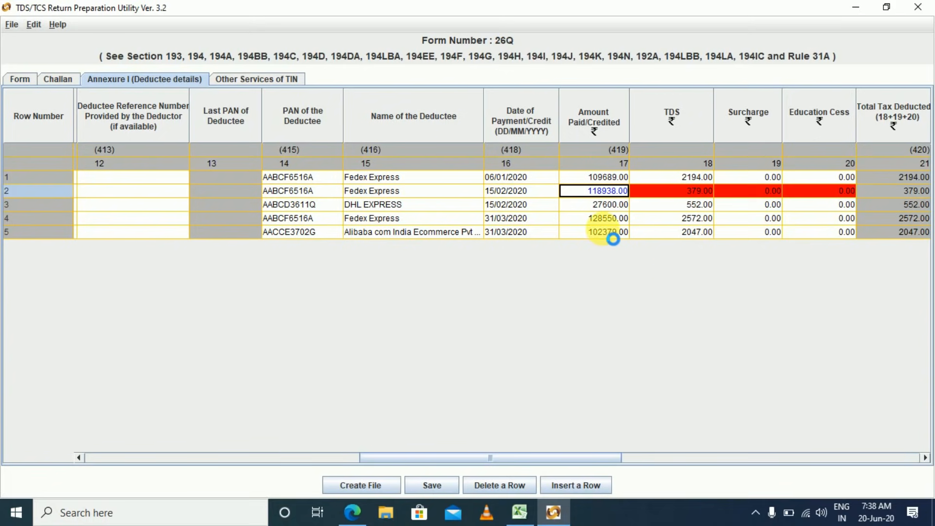
key("alt+Tab")
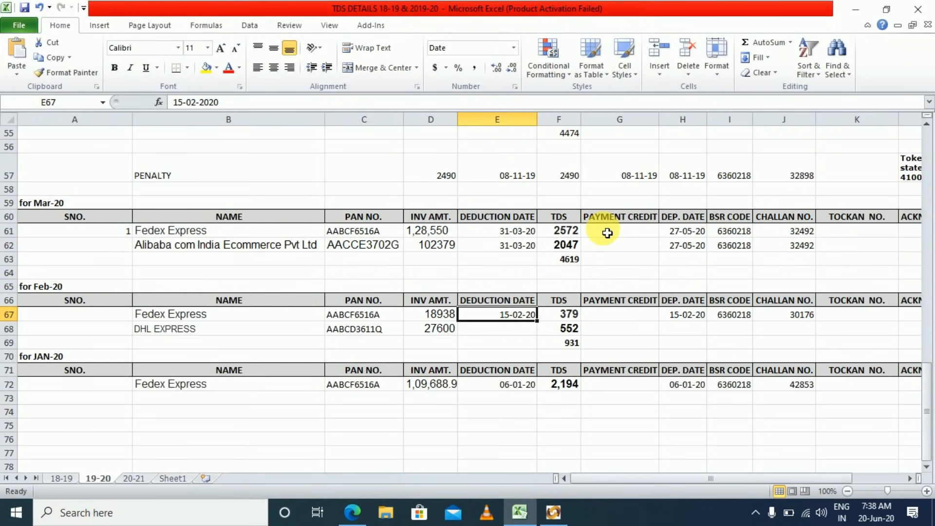
left_click(454, 314)
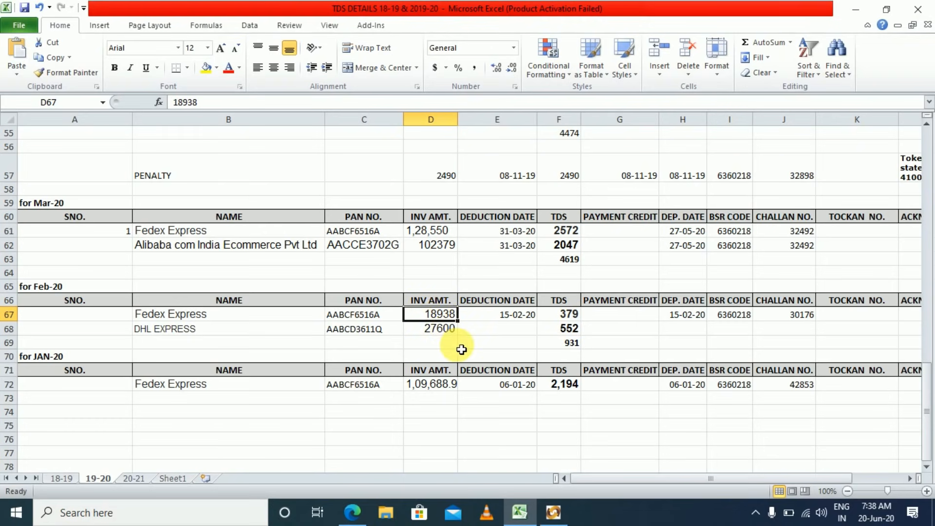
key("alt+Tab")
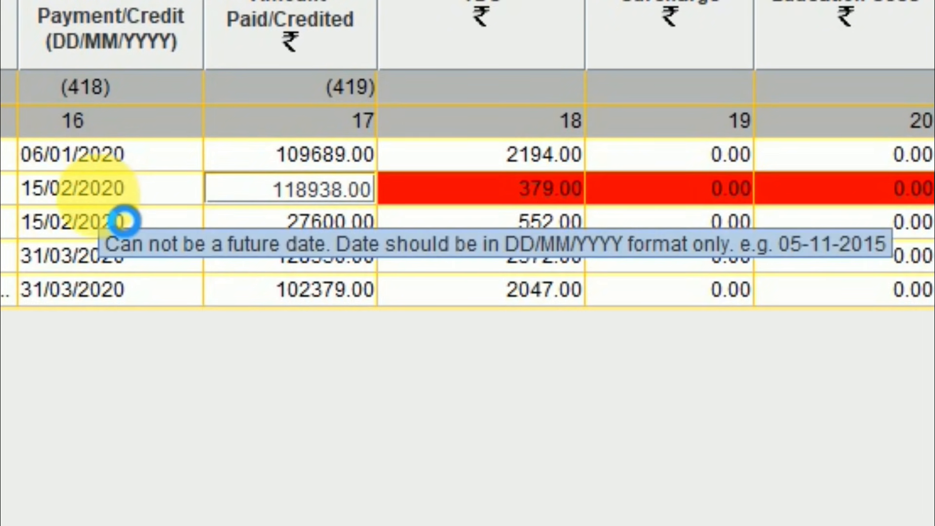
Correct row 2's amount paid to 18938.00 and save the statement to the same folder.
key("Left")
key("BackSpace")
key("Tab")
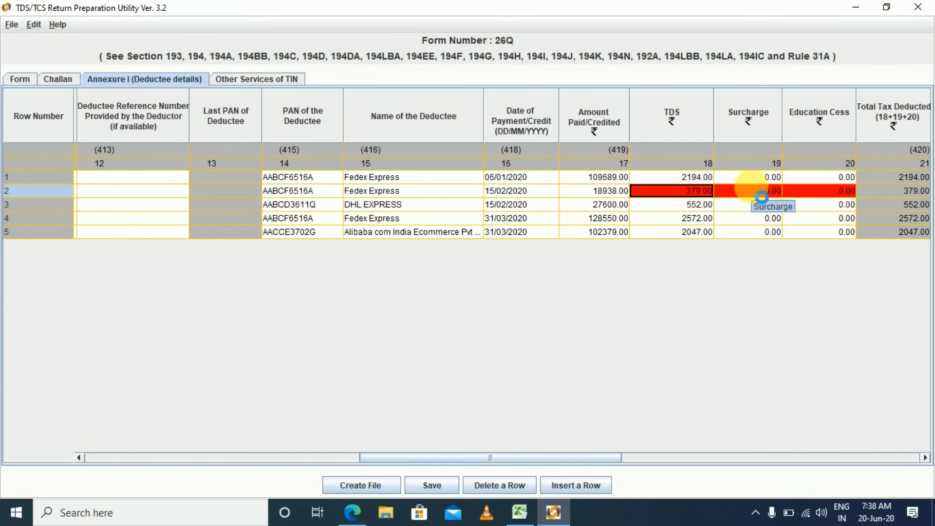
left_click(443, 491)
left_click(546, 354)
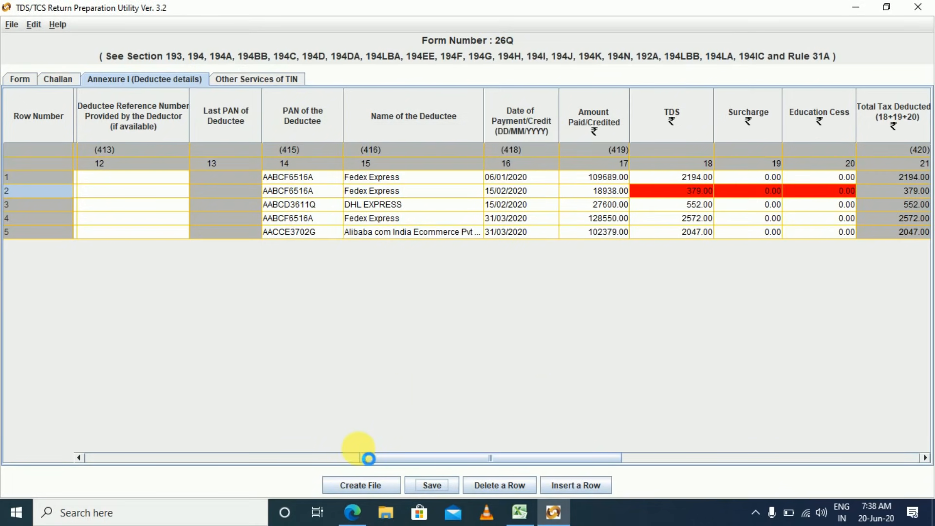
left_click(362, 486)
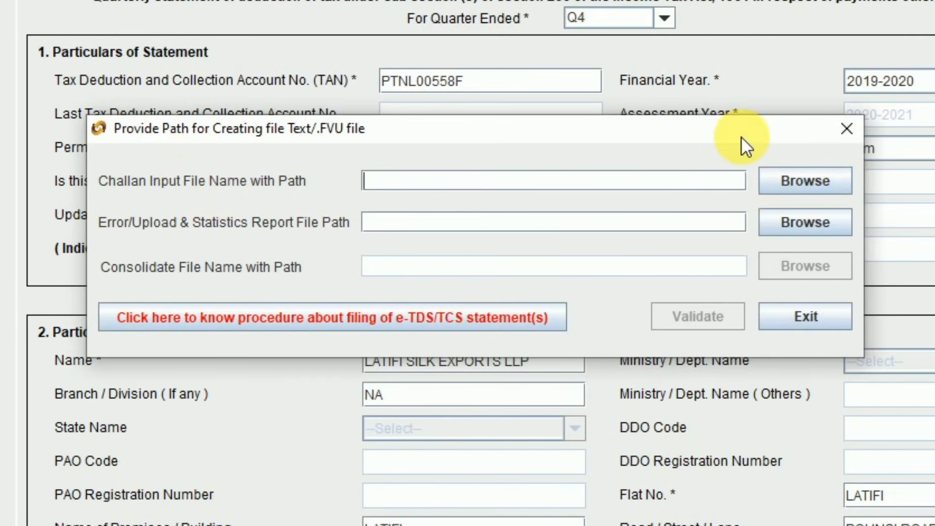
left_click(793, 180)
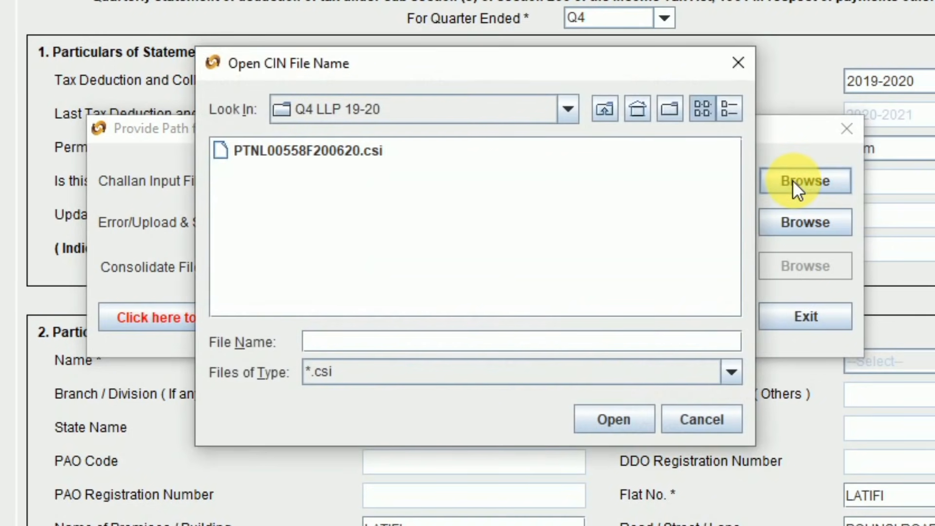
double_click(269, 154)
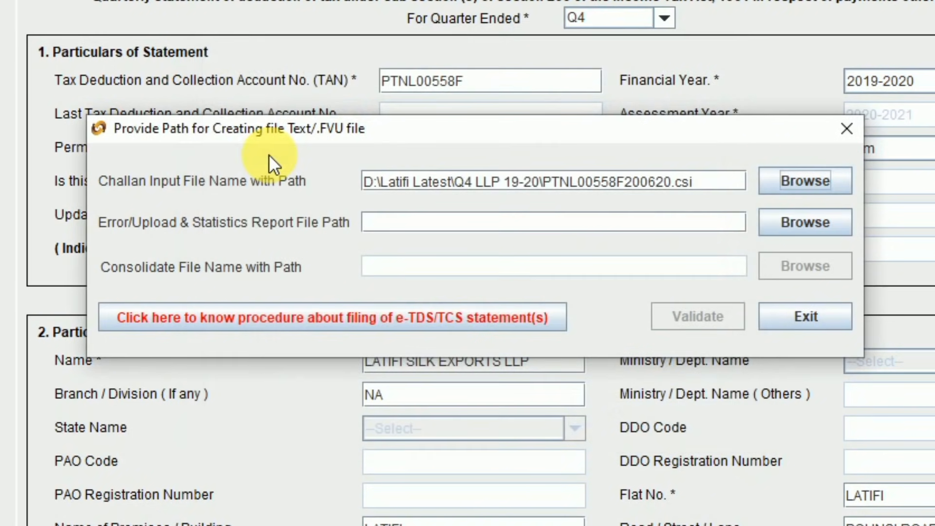
left_click(797, 225)
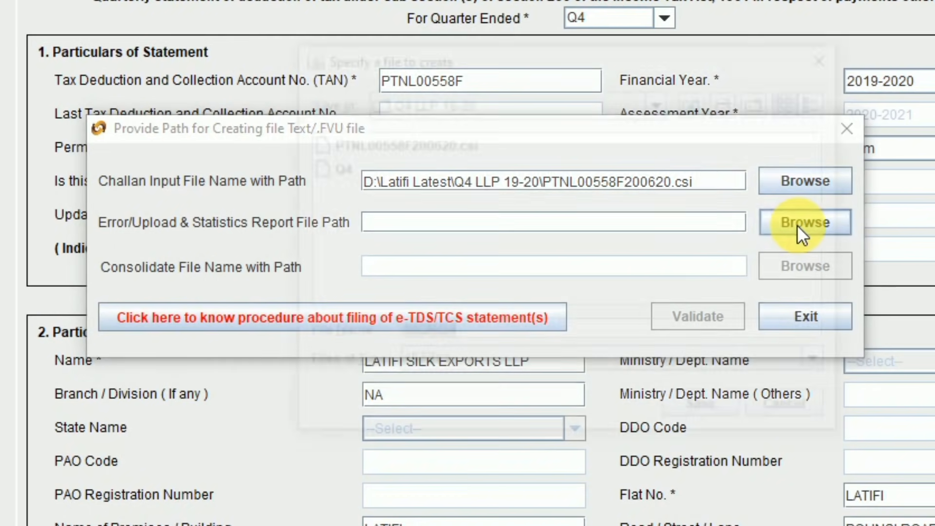
double_click(332, 167)
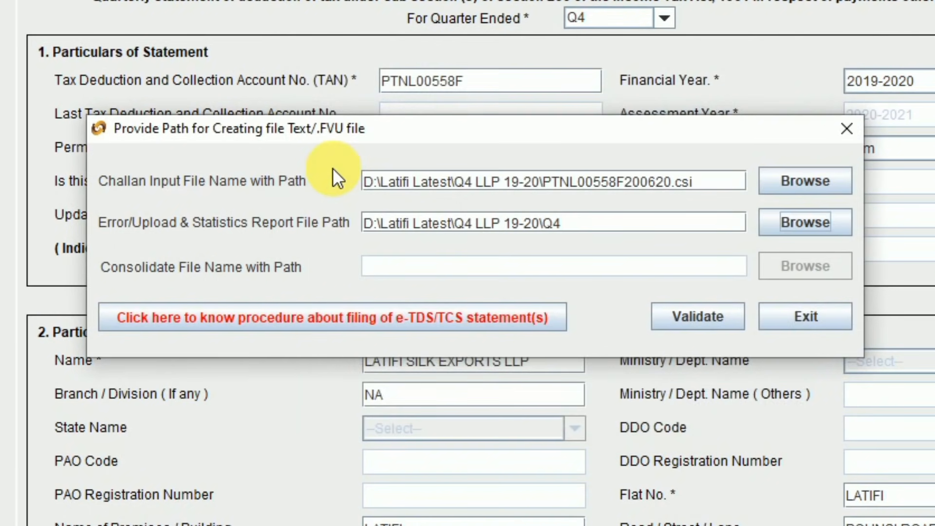
left_click(698, 317)
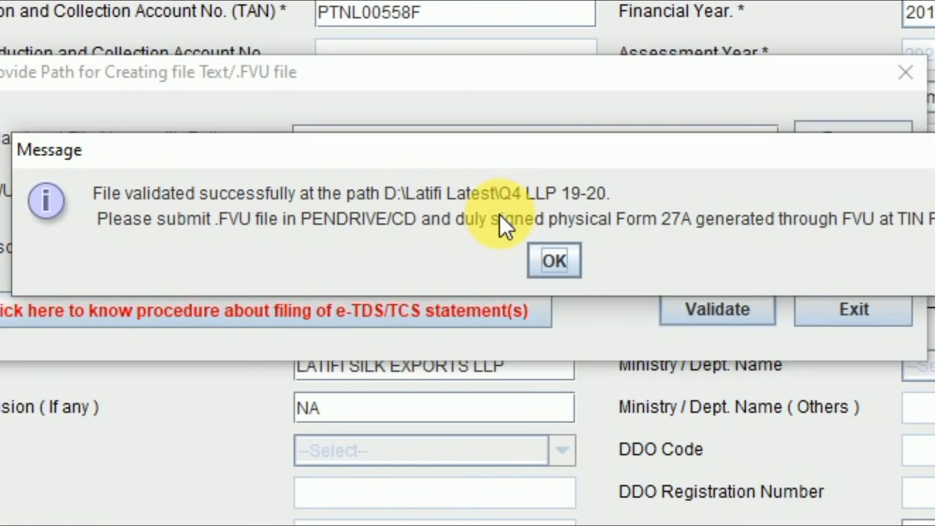
left_click(575, 264)
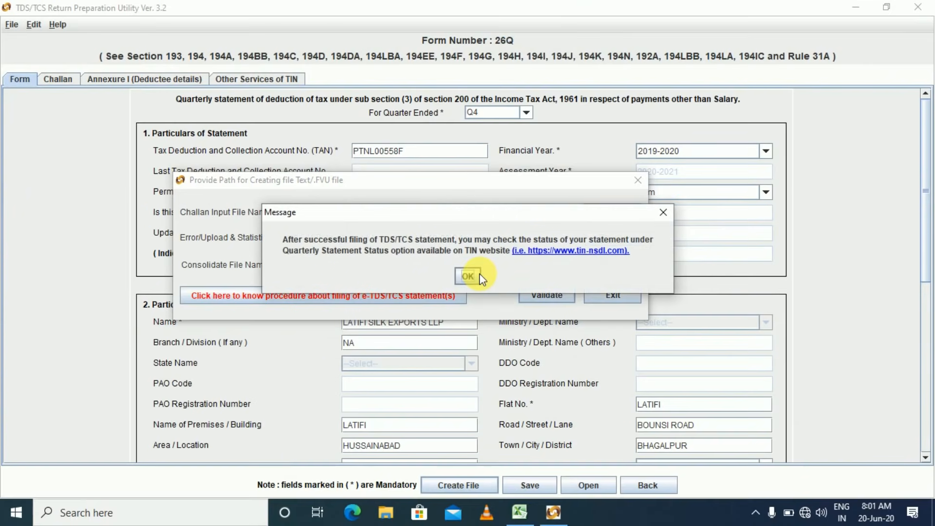
left_click(468, 275)
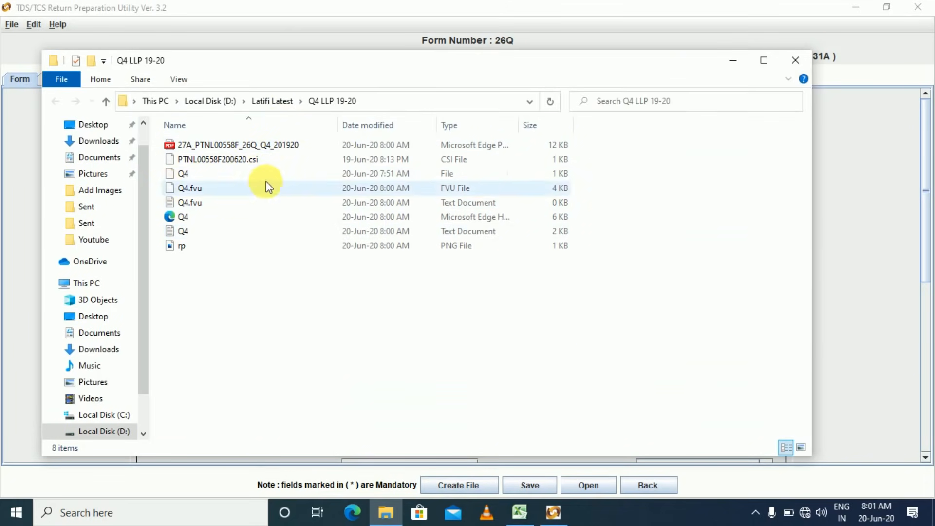
double_click(216, 149)
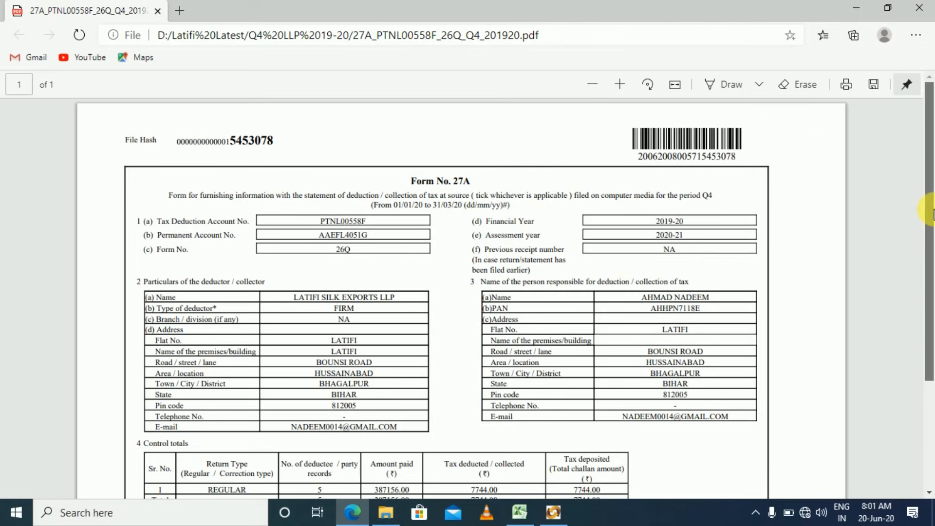
Review Form 27A's totals (387156.00 paid, 7744.00 TDS), then close Edge.
scroll(931, 316, "down", 3)
scroll(931, 326, "down", 1)
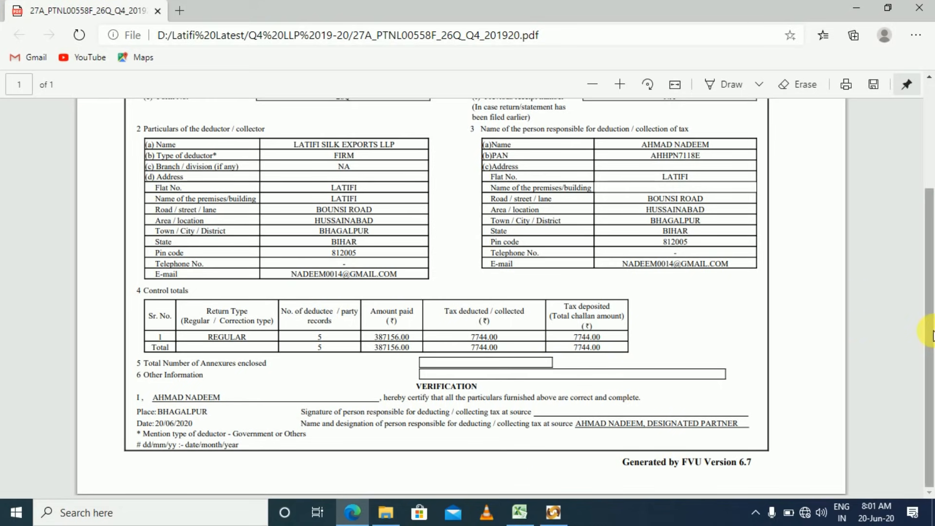
scroll(932, 244, "up", 3)
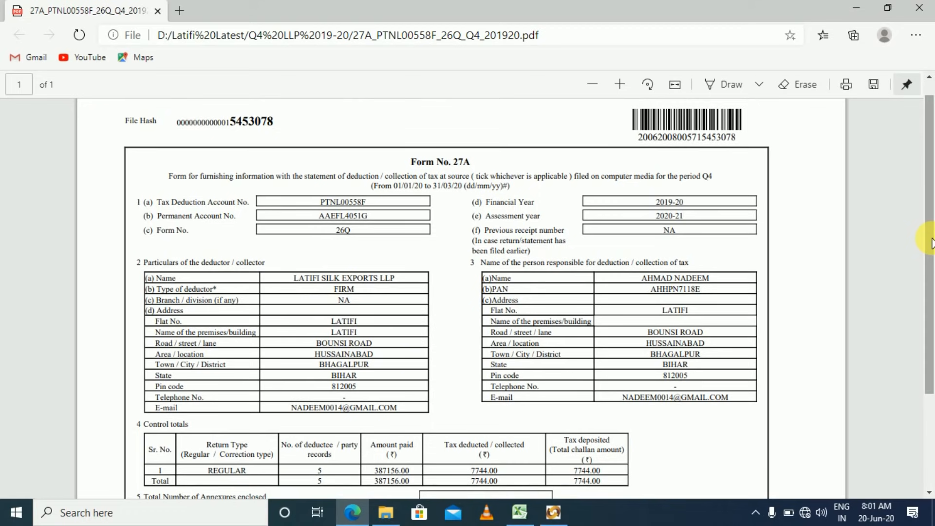
left_click(920, 7)
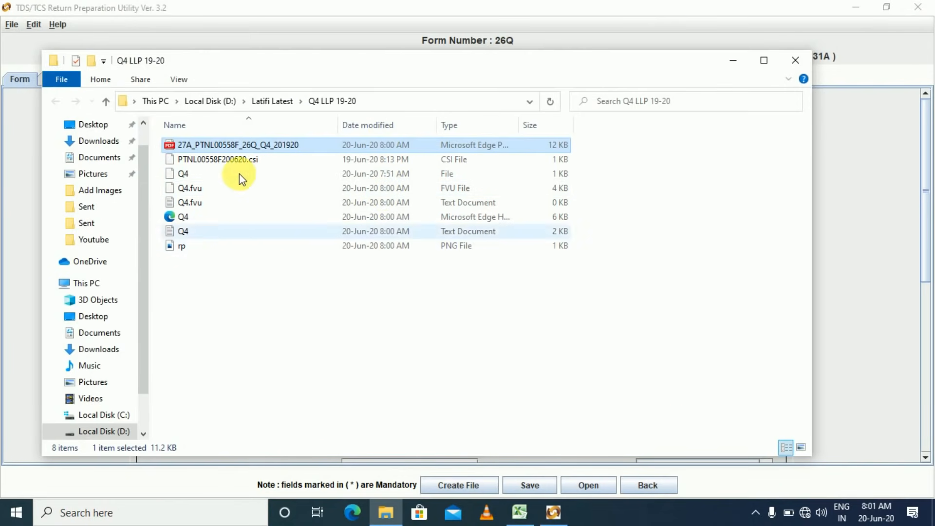